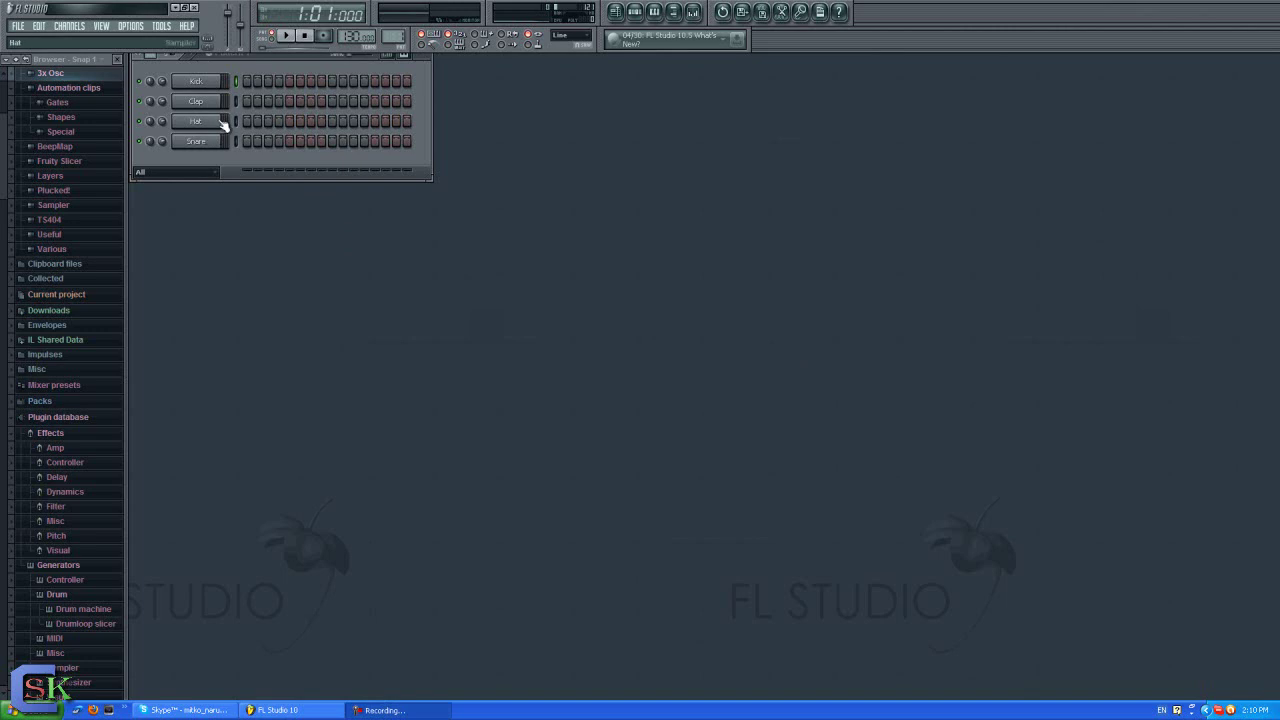
# Step: Replace the Snare channel with a 3x Osc generator and dismiss the entry point error
pyautogui.moveTo(278, 53); pyautogui.dragTo(279, 64)
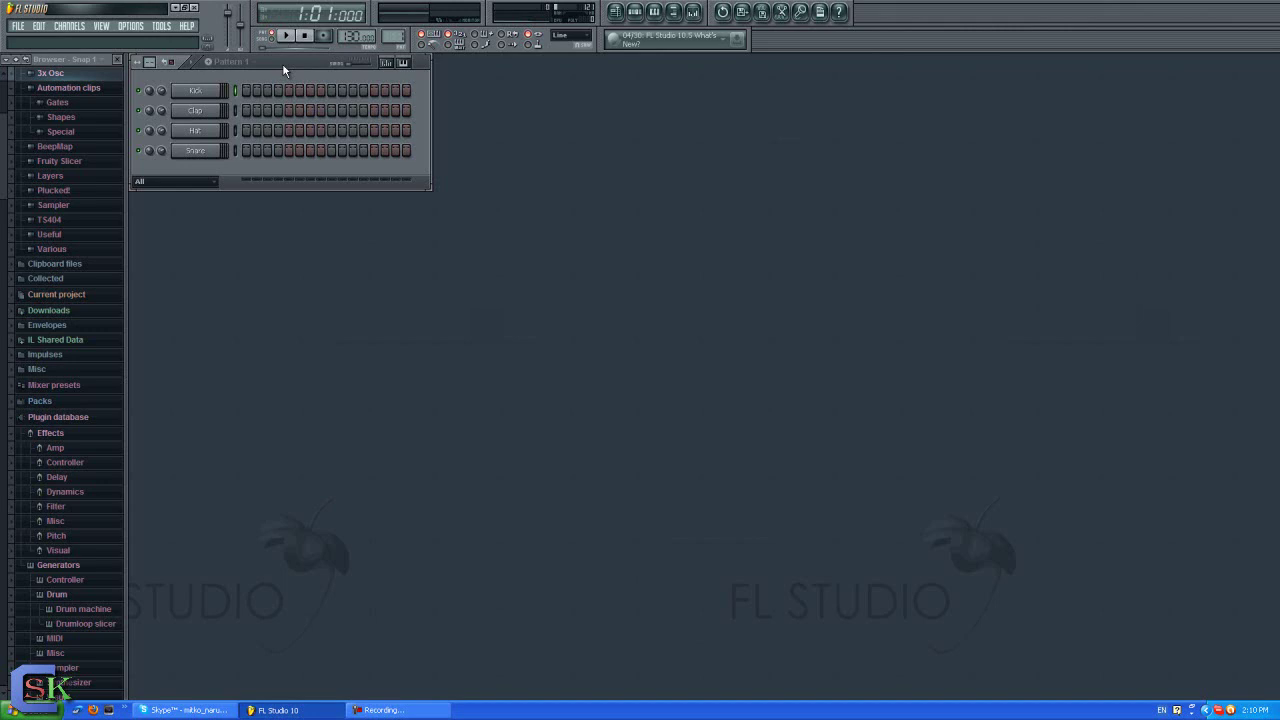
pyautogui.click(199, 152)
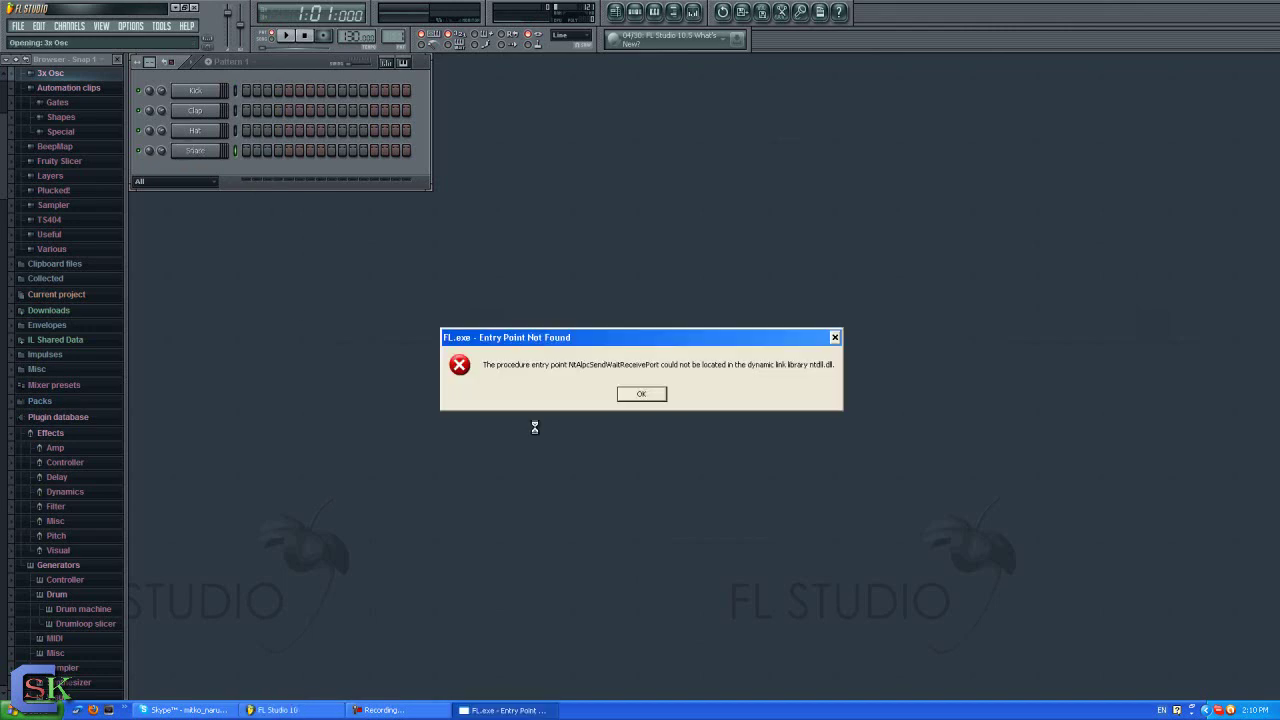
pyautogui.click(643, 400)
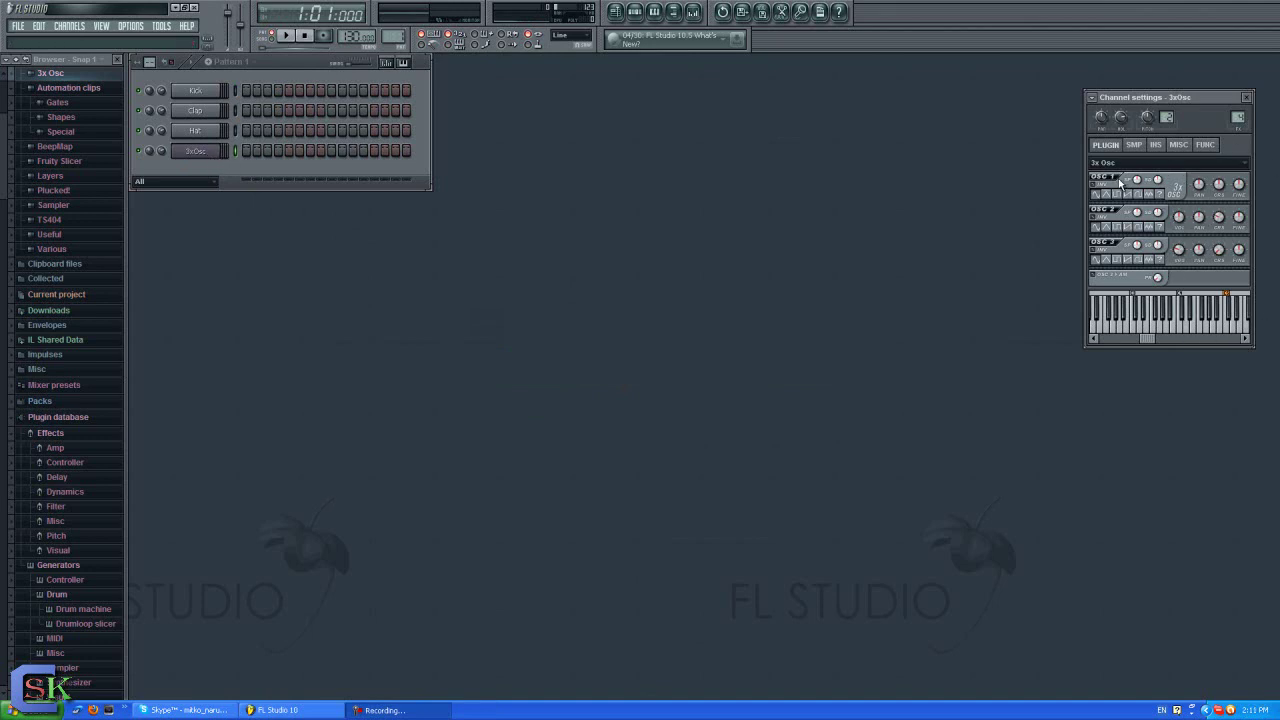
# Step: Turn down oscillator 2's volume and try oscillator 1's wave shapes in 3x Osc by playing test notes
pyautogui.moveTo(1185, 220); pyautogui.dragTo(1197, 445)
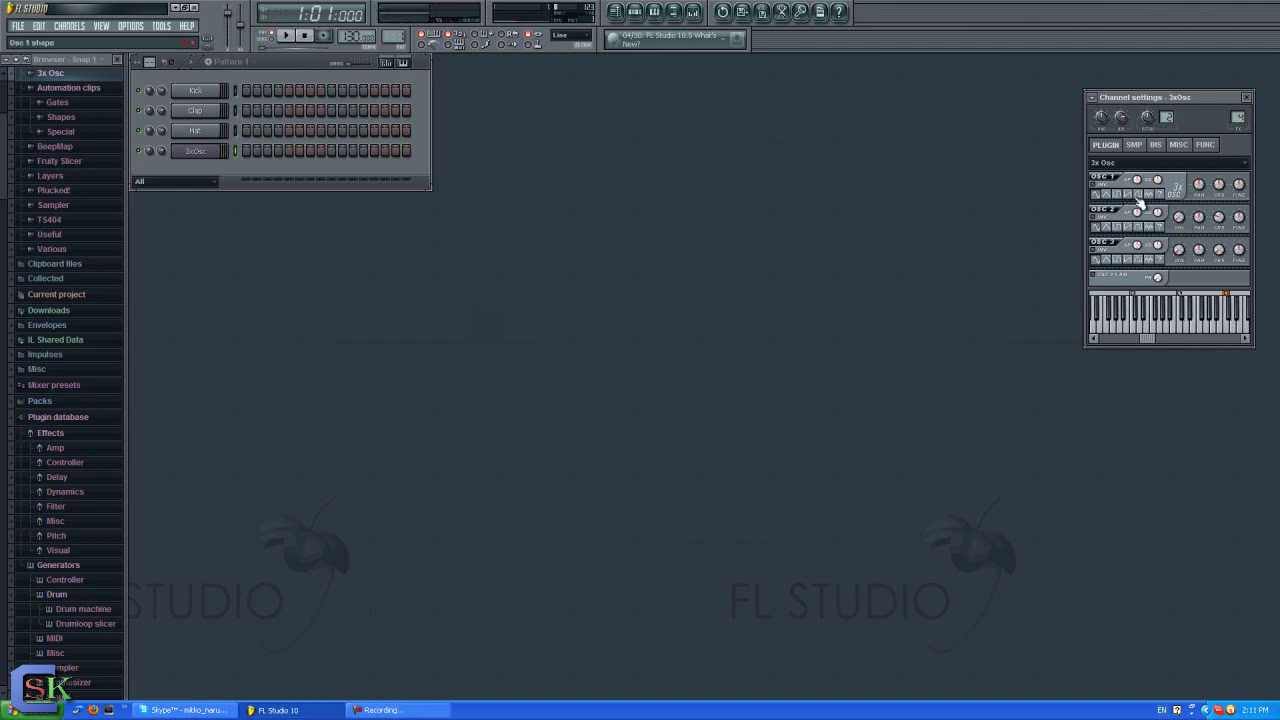
pyautogui.click(1232, 323)
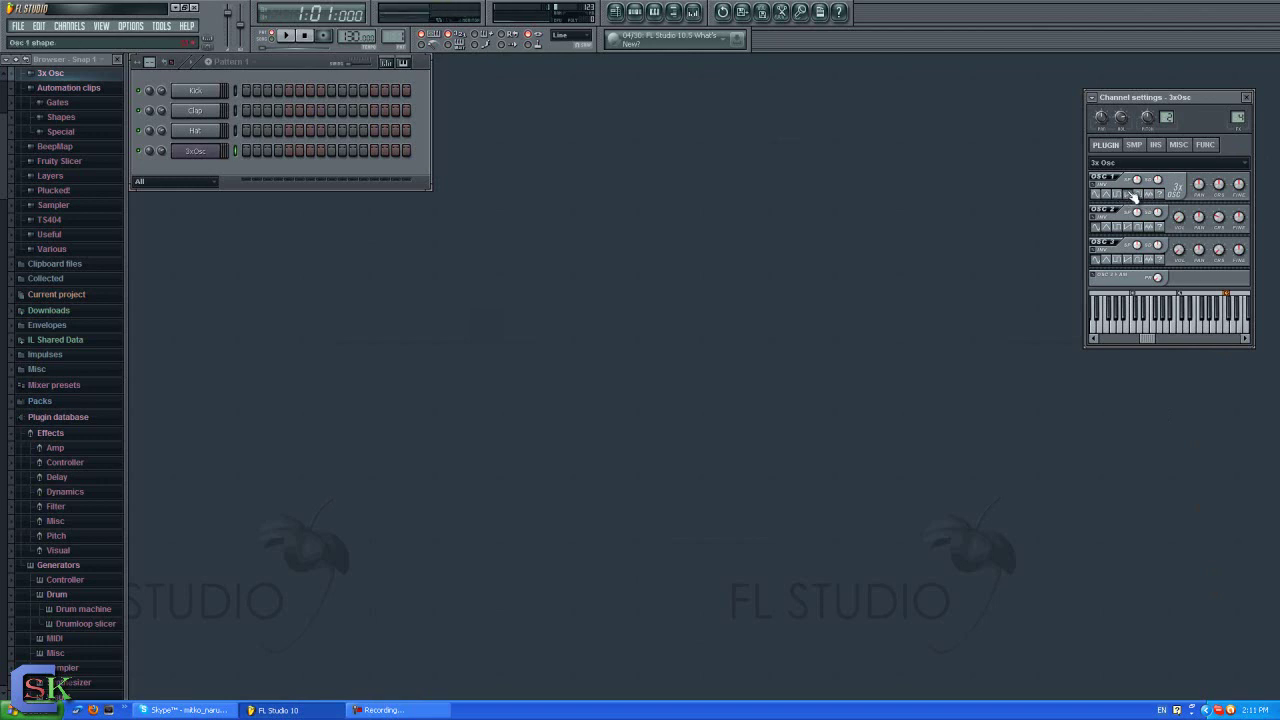
pyautogui.click(1231, 326)
pyautogui.click(1232, 327)
pyautogui.click(1232, 327)
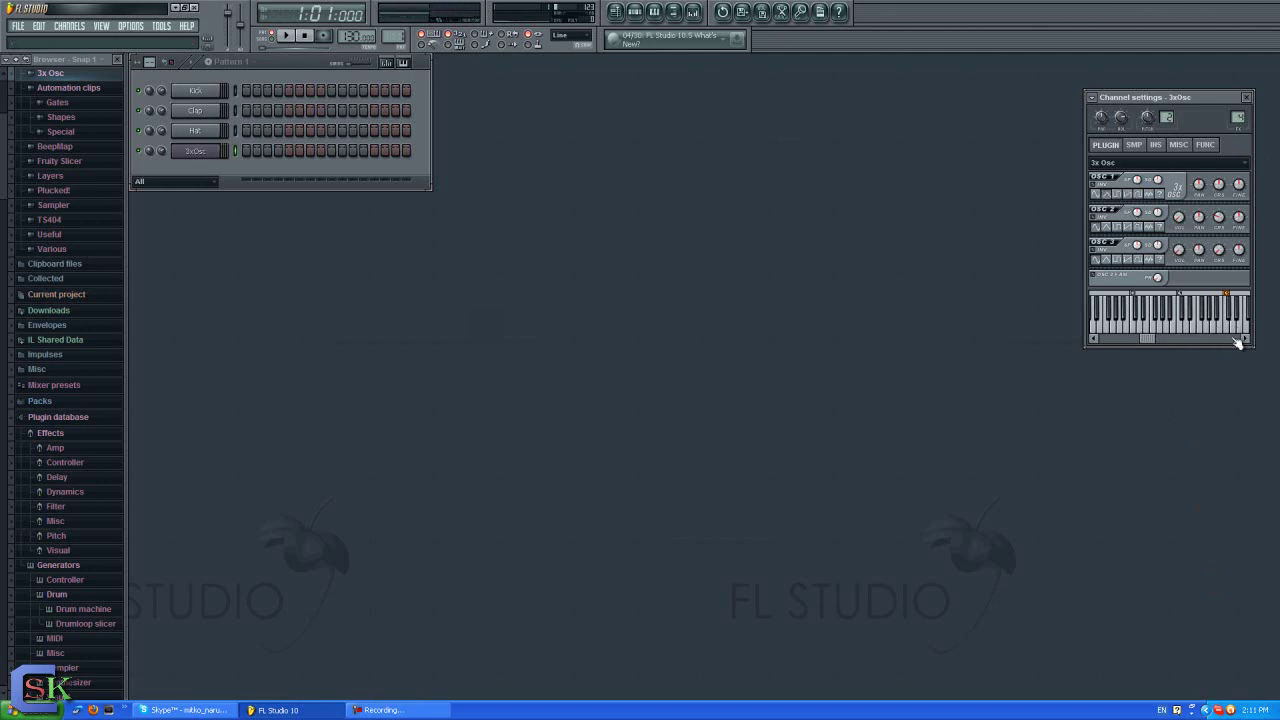
# Step: Audition the 3x Osc sound with single and gliding notes, including a different range of the preview keyboard
pyautogui.click(1236, 331)
pyautogui.click(1232, 330)
pyautogui.click(1232, 330)
pyautogui.click(1233, 328)
pyautogui.click(1232, 330)
pyautogui.click(1225, 338)
pyautogui.moveTo(1224, 332); pyautogui.dragTo(1093, 329)
pyautogui.moveTo(1217, 339); pyautogui.dragTo(1184, 345)
pyautogui.click(1137, 326)
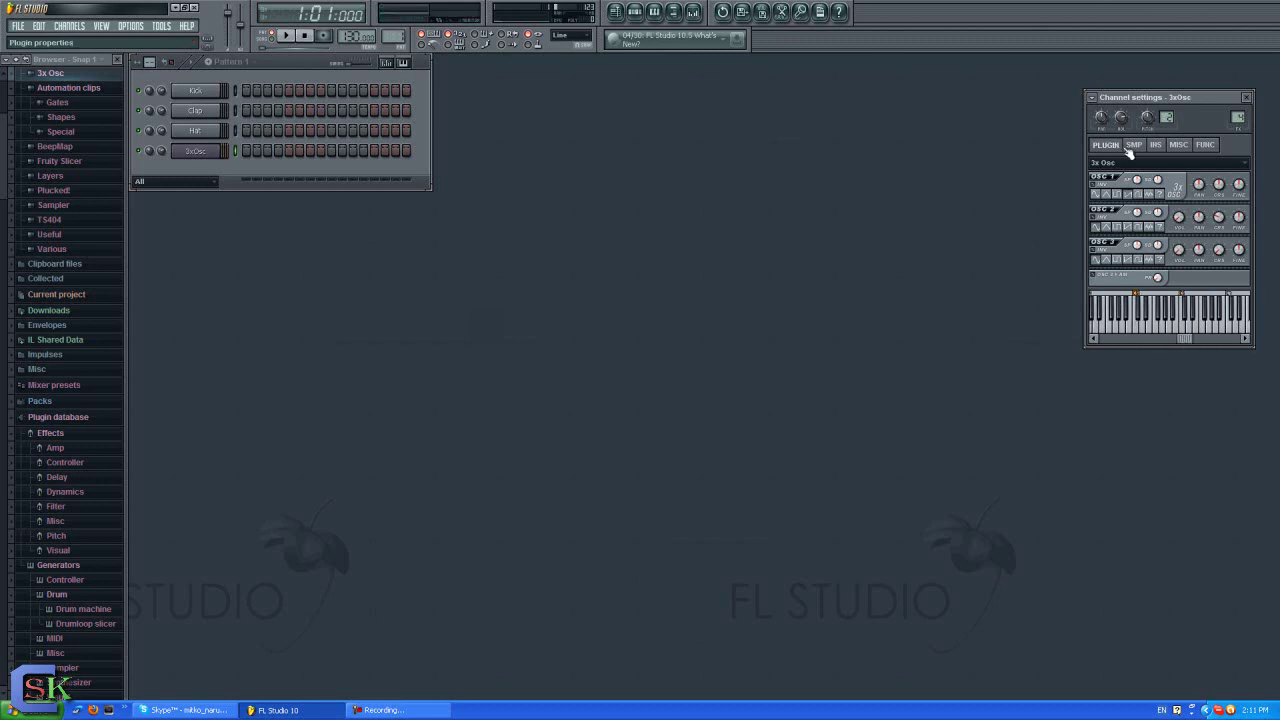
# Step: Give the 3x Osc resonance LFO a square wave with tempo-based timing and test it on several notes
pyautogui.click(1134, 145)
pyautogui.click(1156, 145)
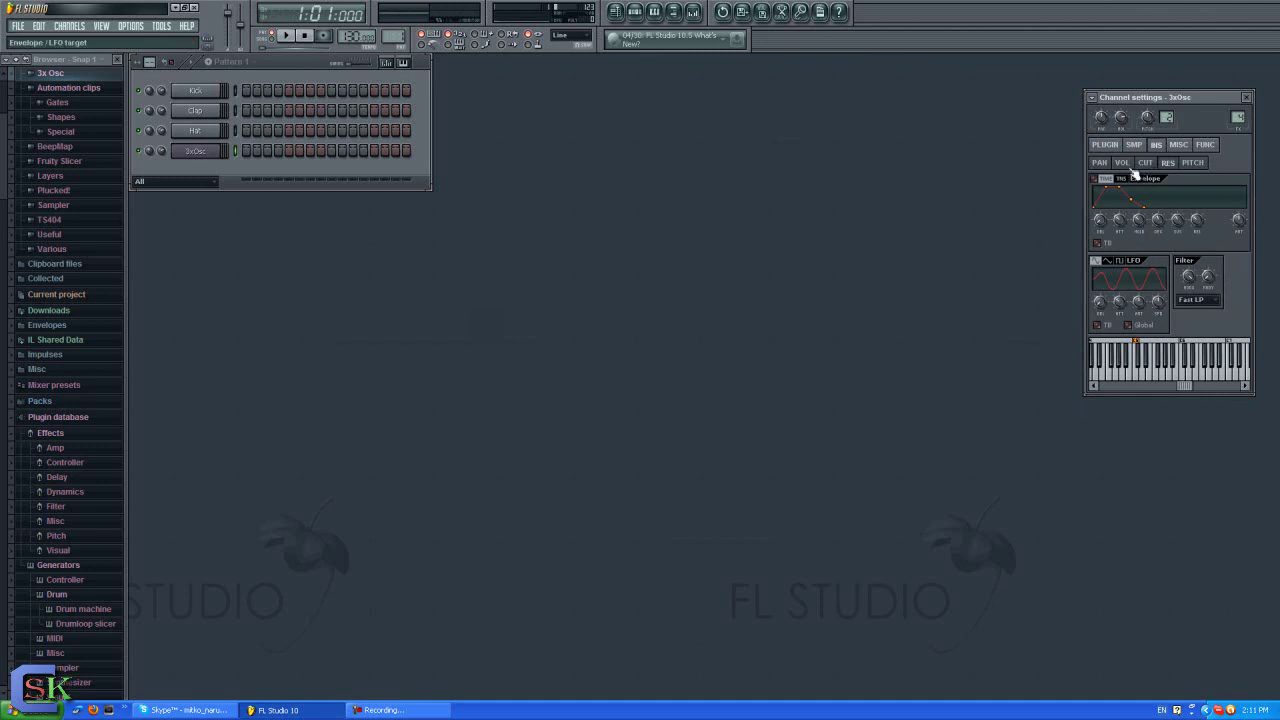
pyautogui.click(1119, 261)
pyautogui.click(1192, 377)
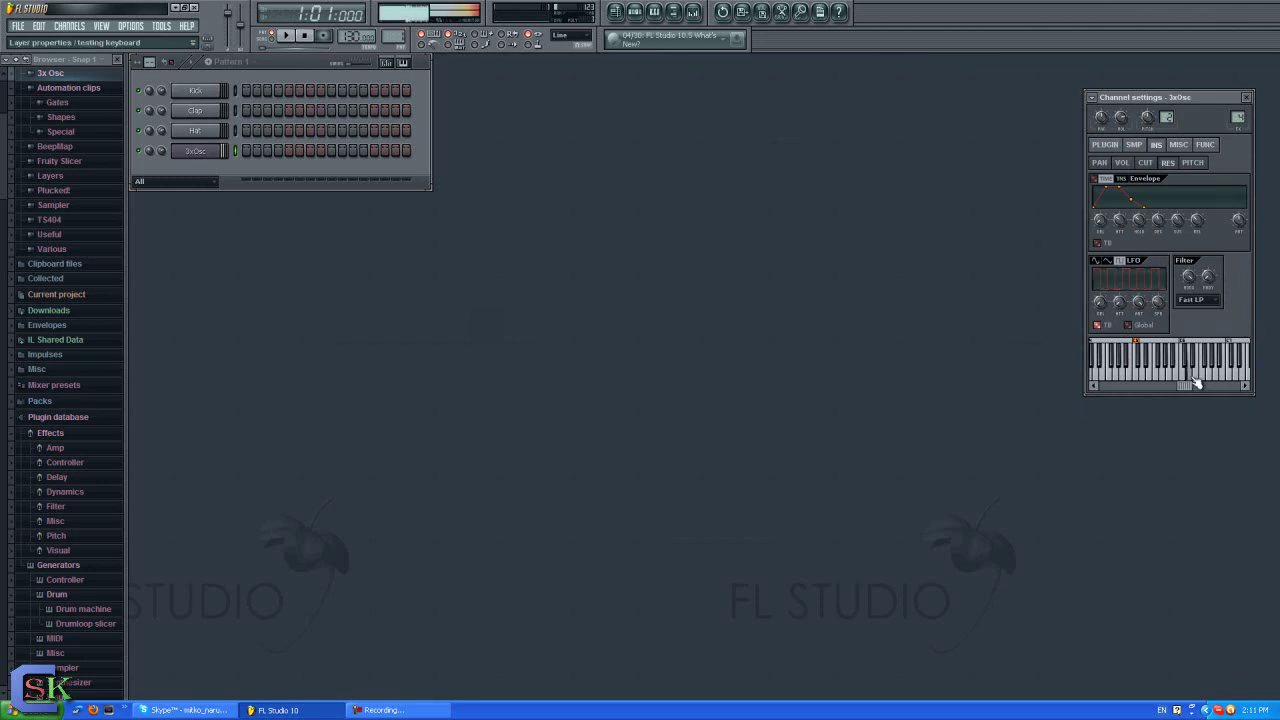
pyautogui.click(1136, 373)
pyautogui.moveTo(1138, 375)
pyautogui.mouseDown()
pyautogui.moveTo(1246, 380)
pyautogui.moveTo(1097, 365)
pyautogui.moveTo(1172, 379)
pyautogui.moveTo(1139, 375)
pyautogui.mouseUp()
pyautogui.click(1165, 374)
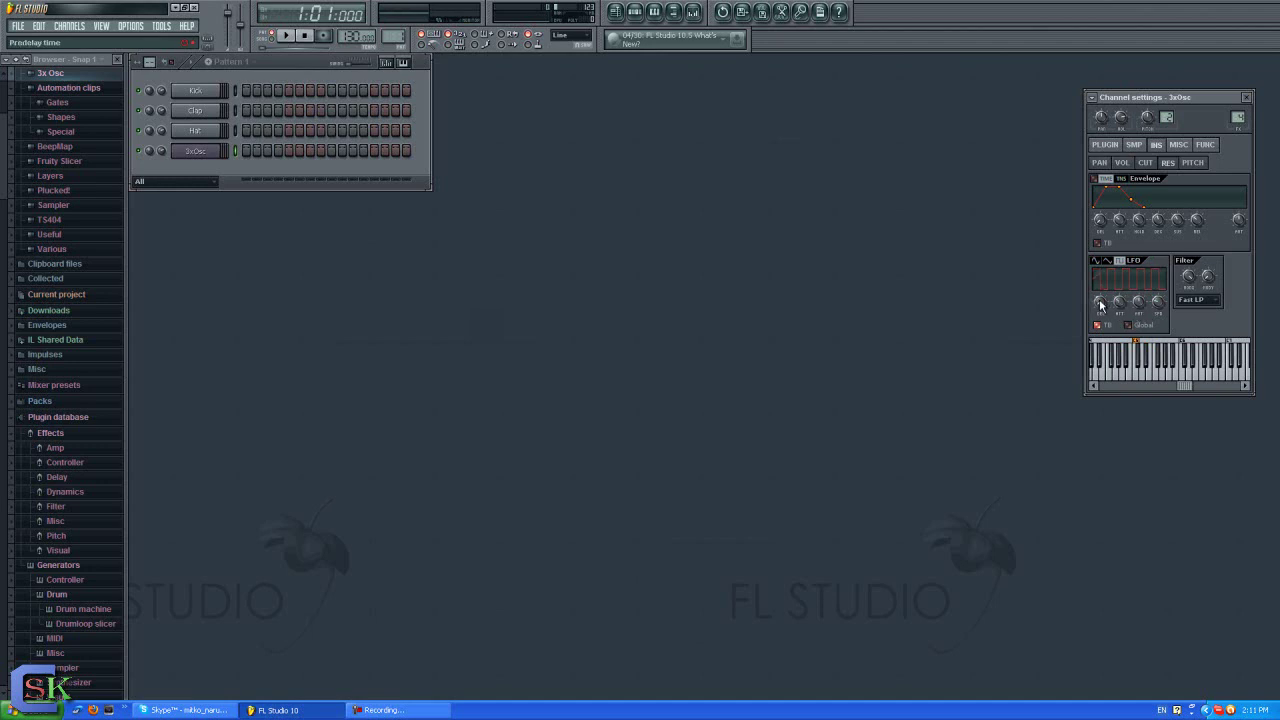
# Step: Switch the resonance LFO to a sine wave and test it on the preview keyboard
pyautogui.click(1095, 260)
pyautogui.click(1143, 368)
pyautogui.click(1155, 377)
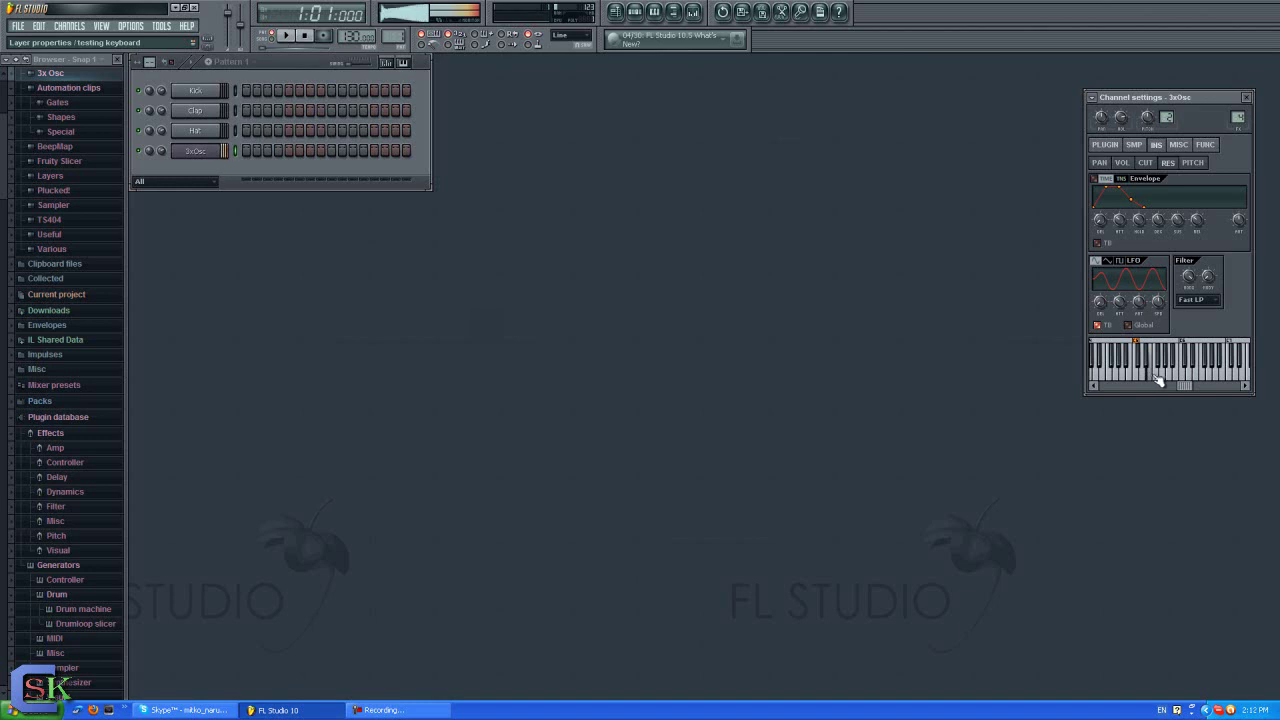
pyautogui.click(1143, 375)
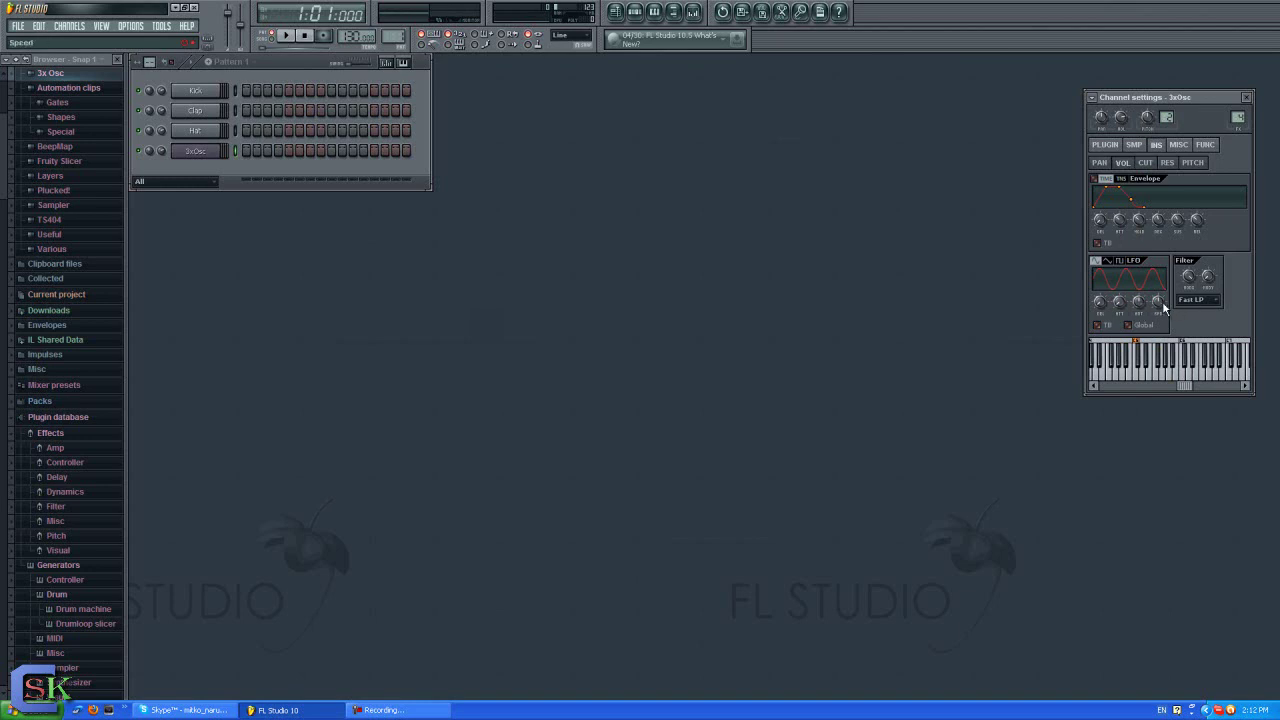
# Step: Set up a tempo-based sine LFO on the 3x Osc volume and audition it with repeated low notes
pyautogui.click(1180, 377)
pyautogui.click(1150, 380)
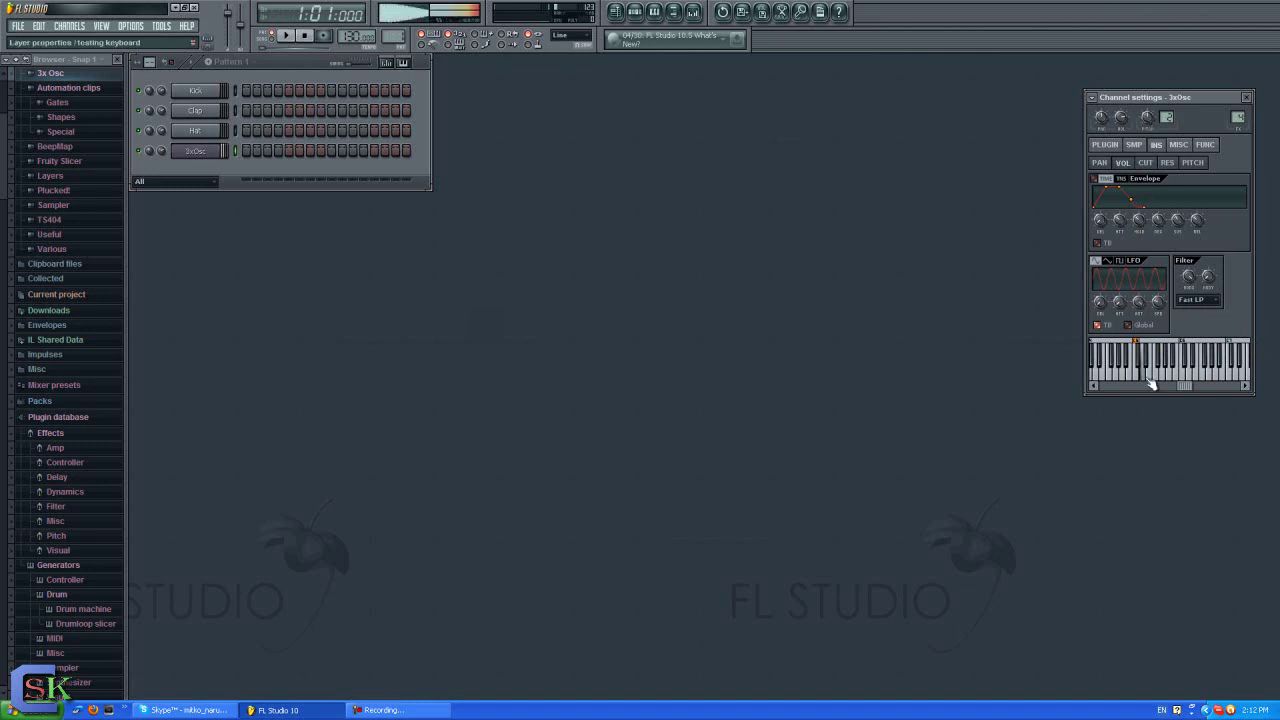
pyautogui.click(1146, 378)
pyautogui.click(1141, 380)
pyautogui.click(1143, 378)
pyautogui.click(1147, 377)
pyautogui.click(1150, 377)
pyautogui.click(1148, 375)
# Step: Change the volume LFO to a square wave and audition it on the preview keyboard
pyautogui.click(1119, 260)
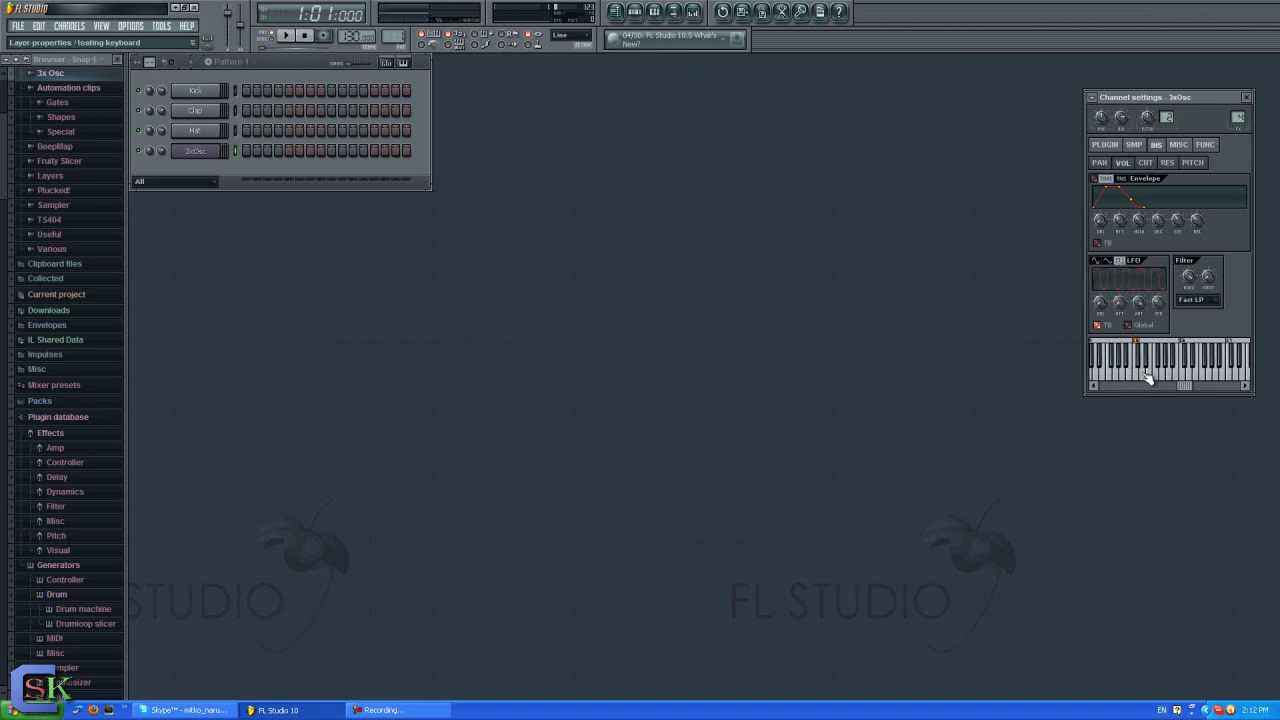
pyautogui.click(1140, 374)
pyautogui.click(1135, 375)
pyautogui.click(1135, 378)
pyautogui.click(1140, 376)
pyautogui.click(1142, 376)
pyautogui.moveTo(1118, 376); pyautogui.dragTo(1060, 379)
# Step: Examine the 3x Osc channel's polyphony settings, play single and gliding test notes, and close the channel settings
pyautogui.click(1204, 147)
pyautogui.click(1185, 148)
pyautogui.click(1209, 147)
pyautogui.click(1180, 145)
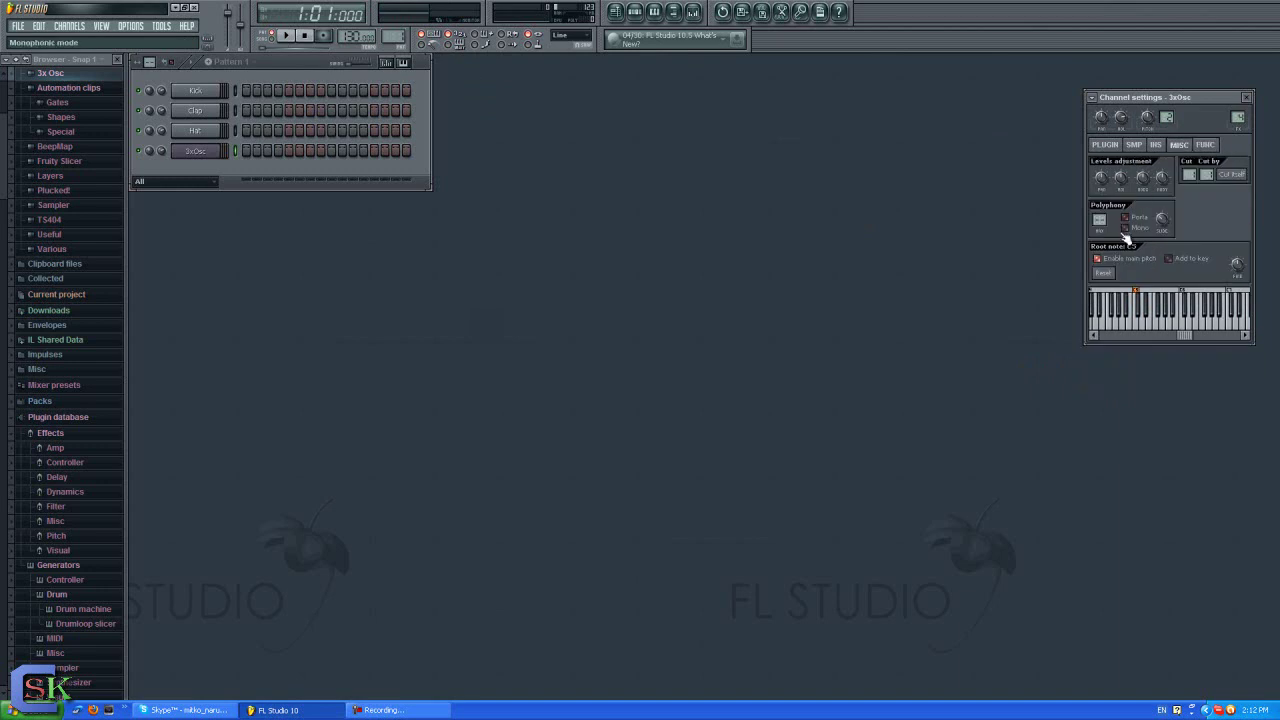
pyautogui.click(1181, 327)
pyautogui.moveTo(1181, 329); pyautogui.dragTo(1125, 331)
pyautogui.moveTo(1132, 328); pyautogui.dragTo(1136, 326)
pyautogui.click(1135, 327)
pyautogui.click(1247, 98)
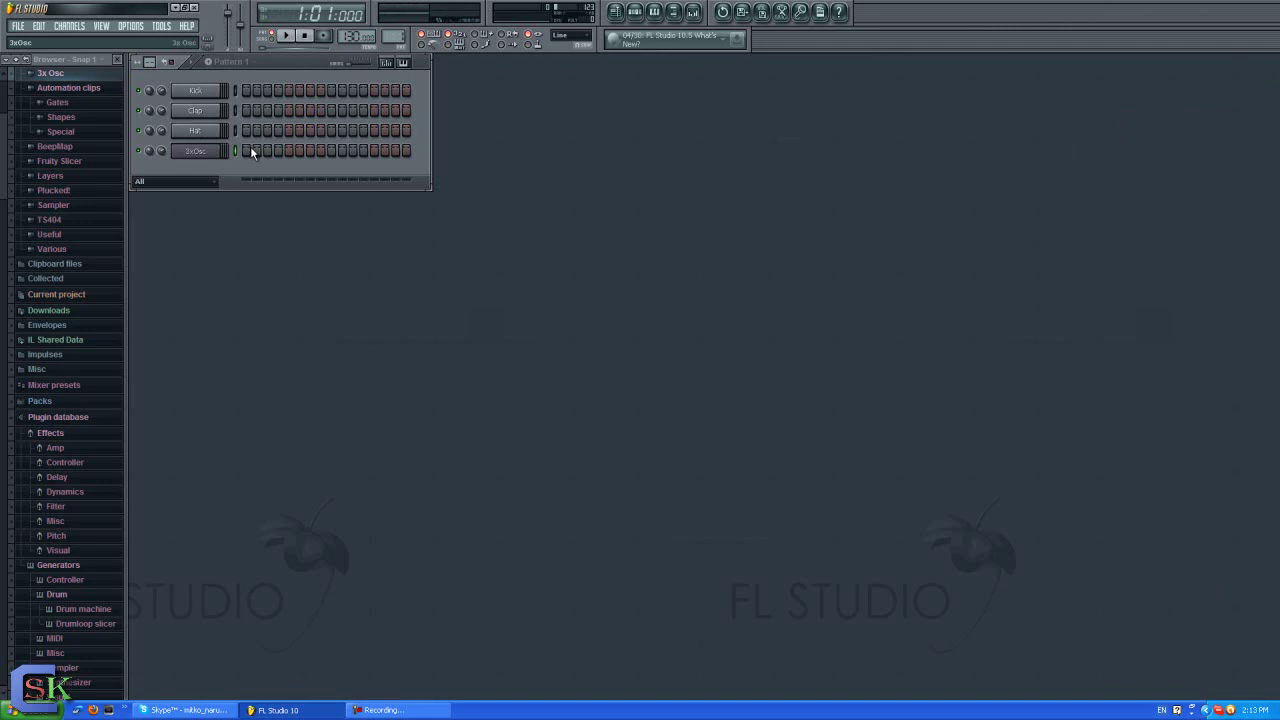
# Step: Draw a long G2 note followed by a long G#2 note in the 3xOsc piano roll, and play the pattern
pyautogui.press('F7')
pyautogui.moveTo(199, 438); pyautogui.dragTo(213, 463)
pyautogui.moveTo(295, 445)
pyautogui.mouseDown()
pyautogui.moveTo(278, 443)
pyautogui.moveTo(421, 446)
pyautogui.mouseUp()
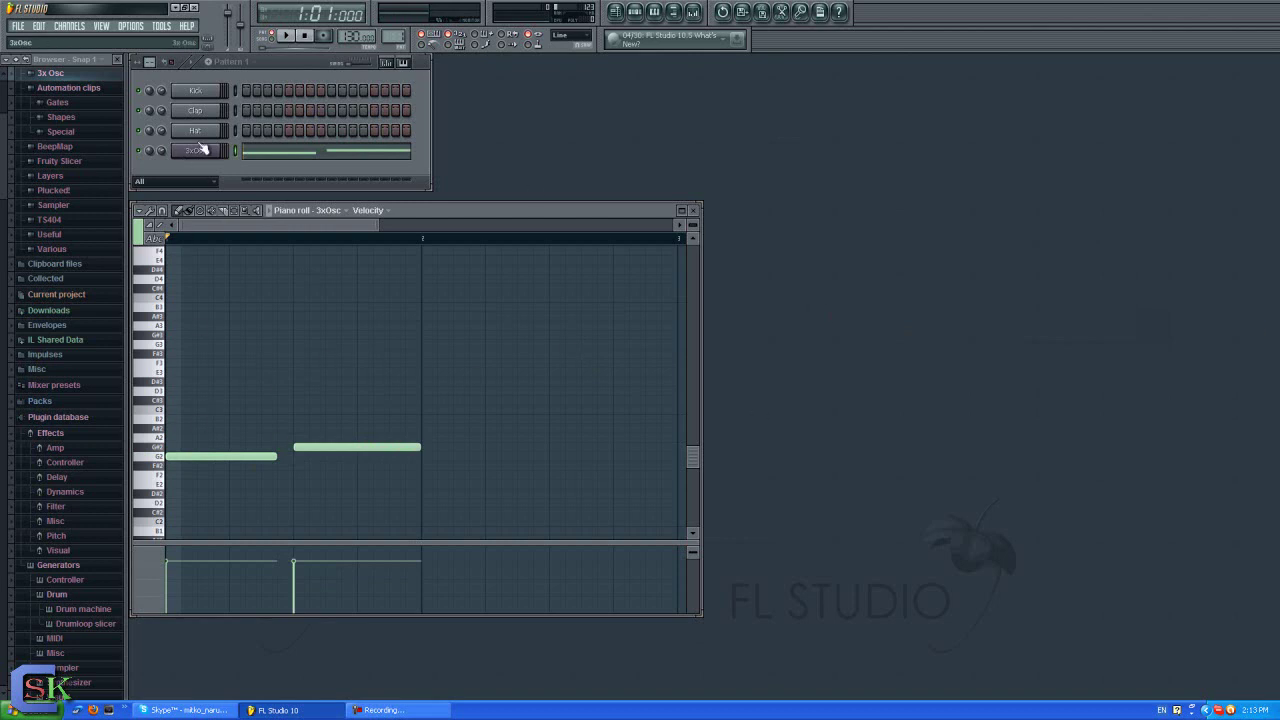
pyautogui.click(699, 210)
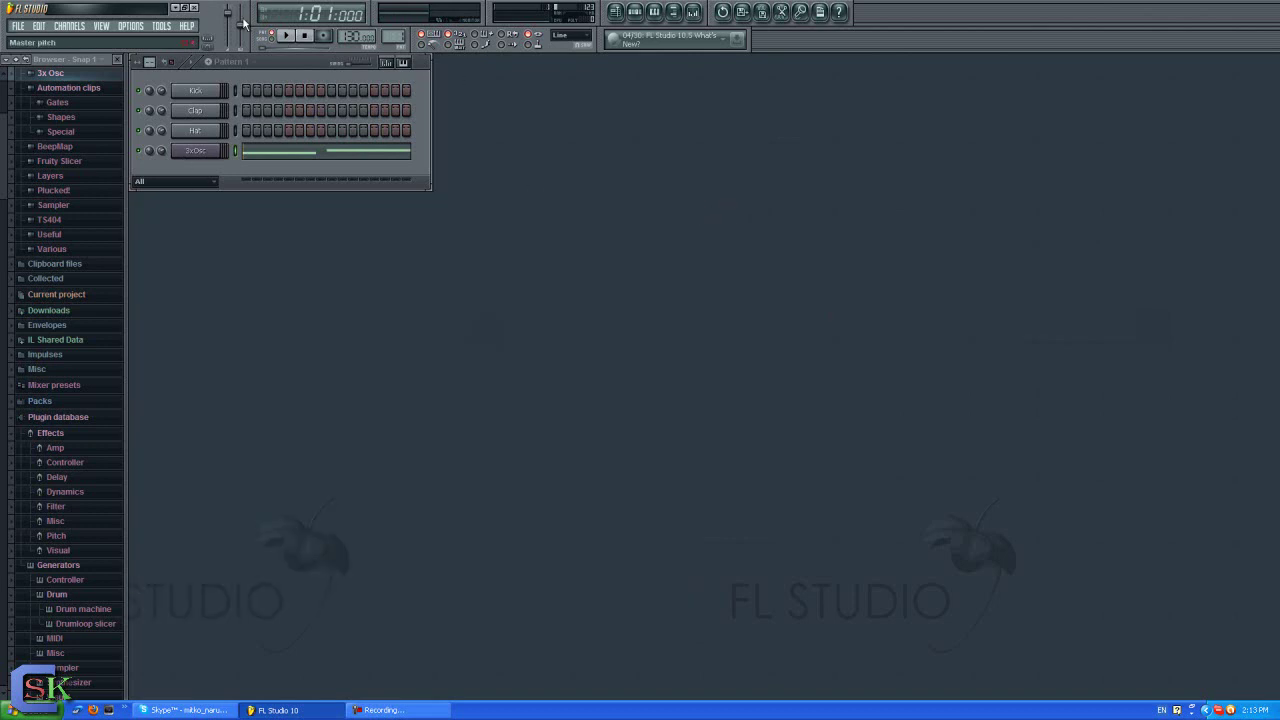
pyautogui.click(293, 37)
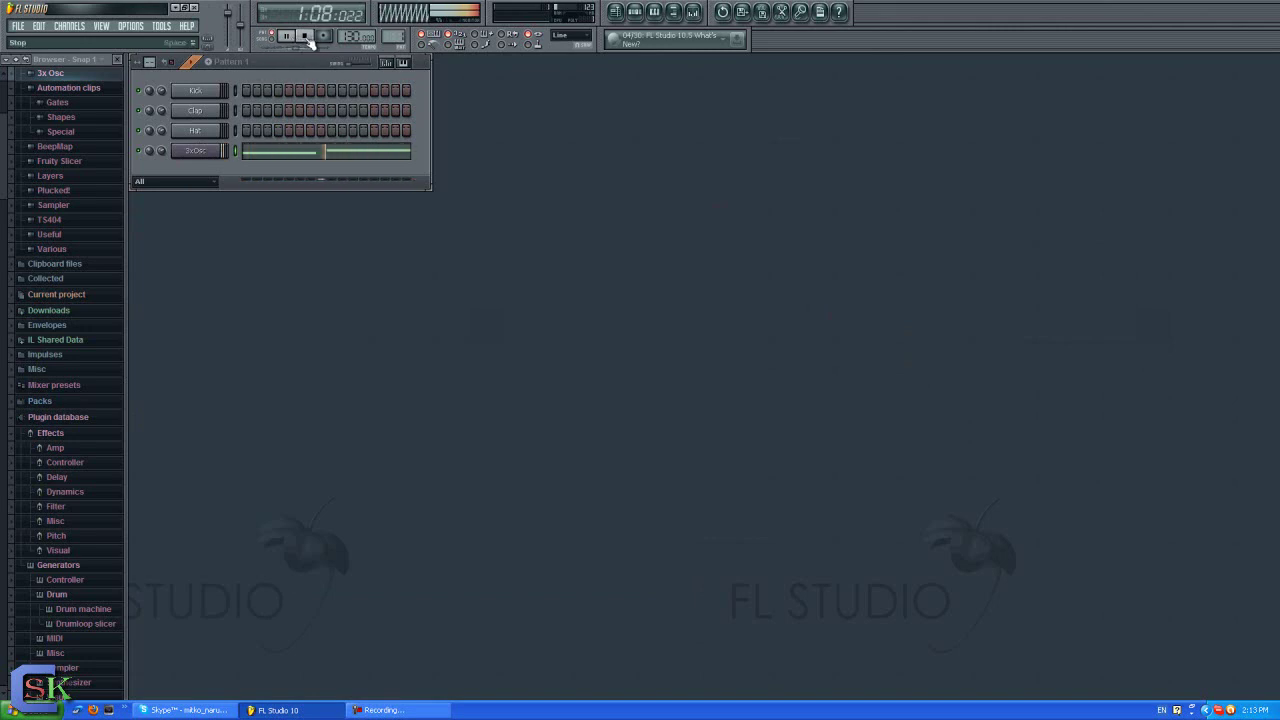
pyautogui.click(305, 36)
# Step: Add a kick on step 2, a clap on step 9 and a hat on step 15, and play the pattern
pyautogui.click(258, 93)
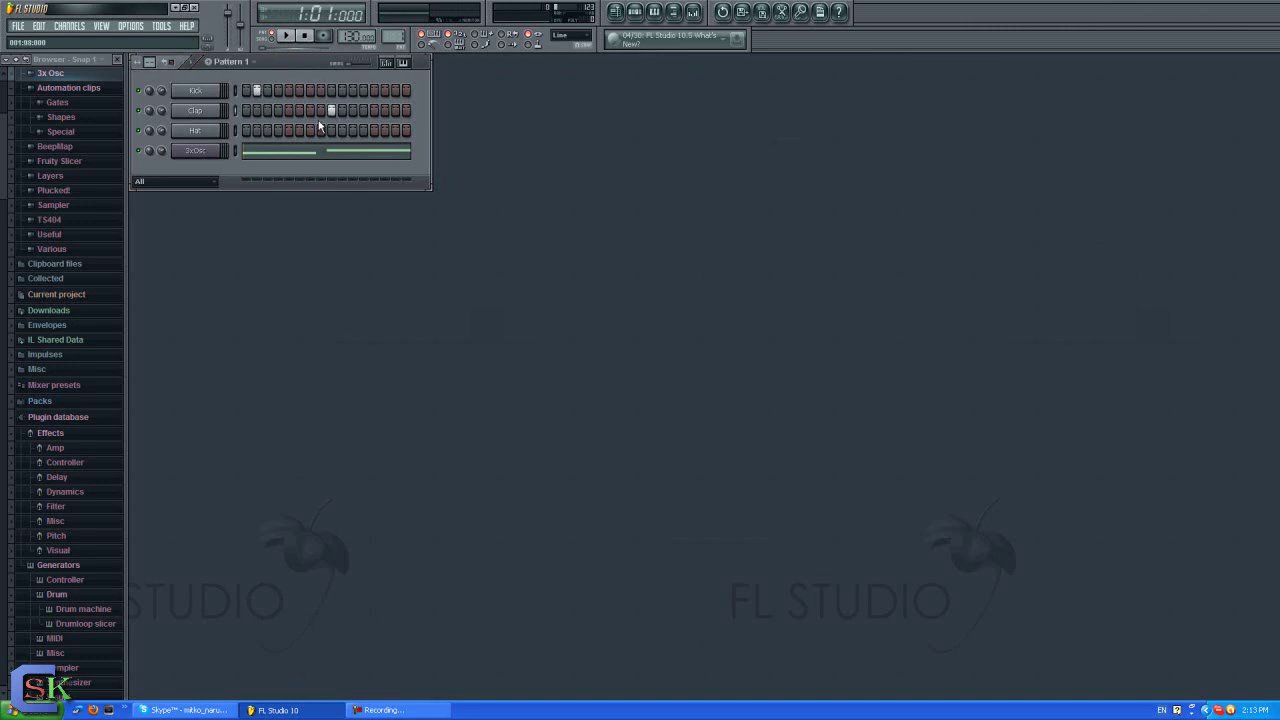
pyautogui.click(284, 38)
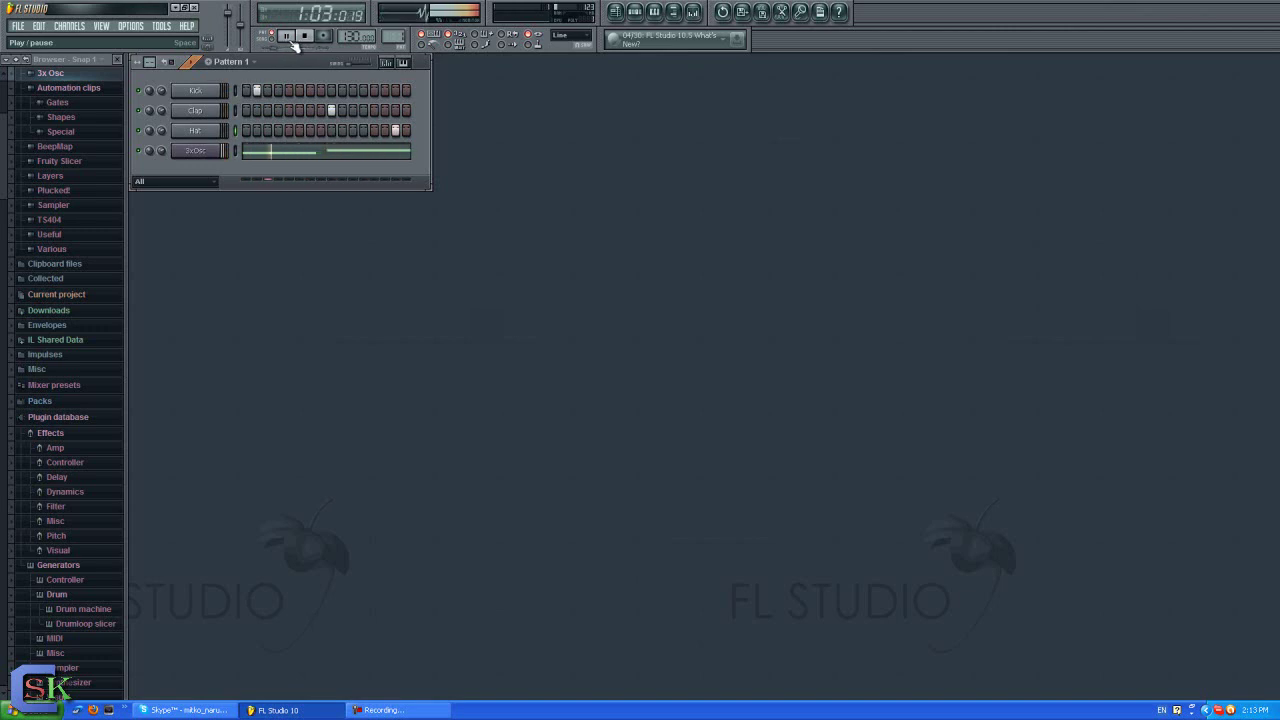
pyautogui.click(306, 37)
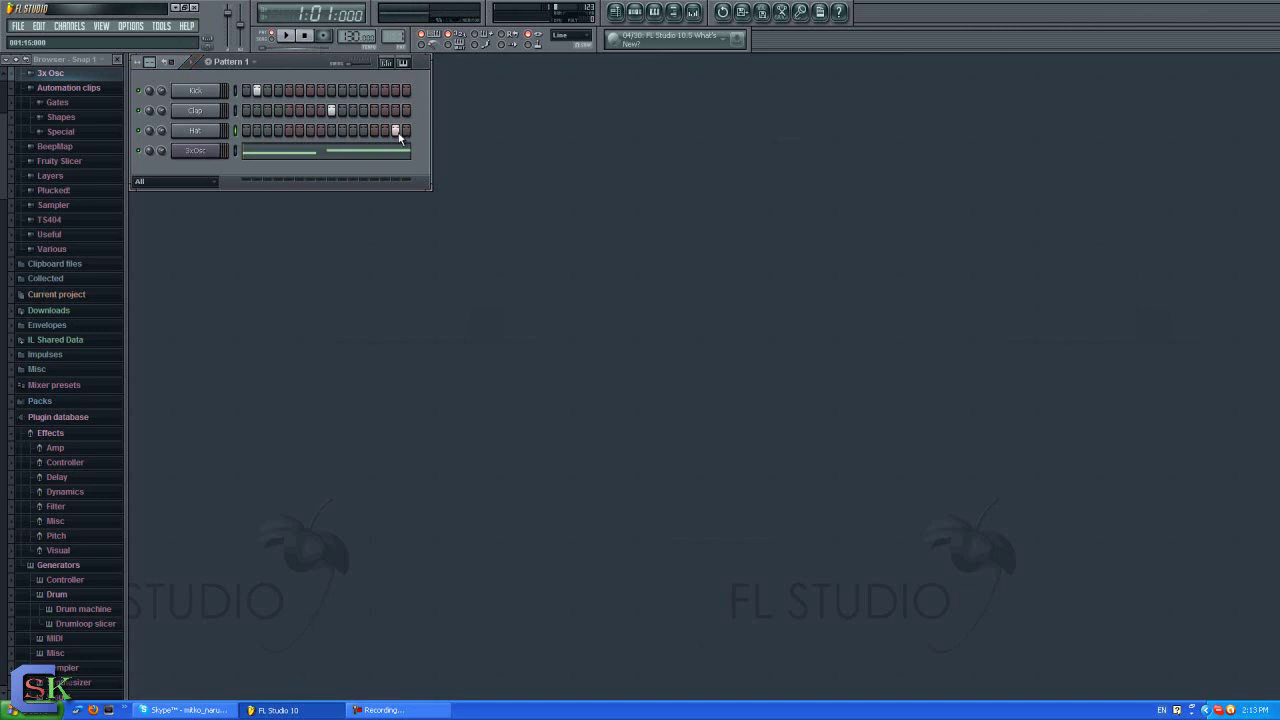
# Step: Swap the hat hit on step 15 for a kick on step 16, and play the pattern at a faster tempo
pyautogui.click(287, 37)
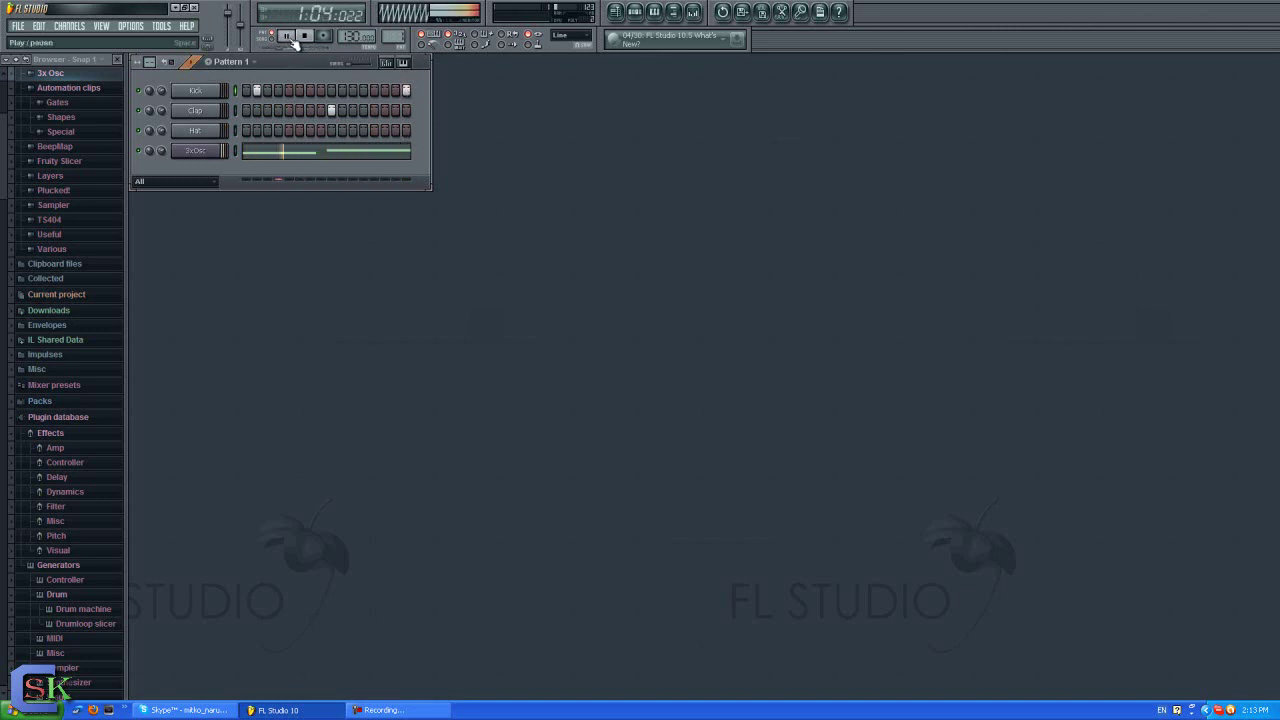
pyautogui.click(304, 37)
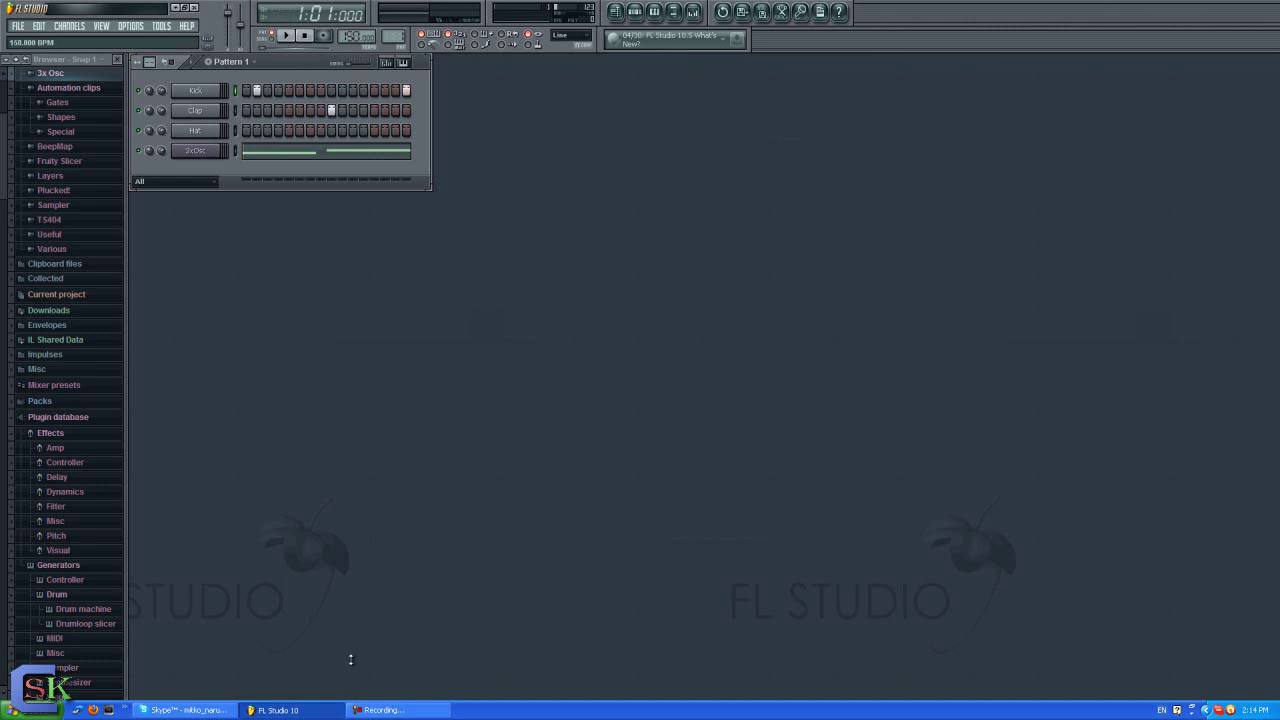
pyautogui.click(288, 36)
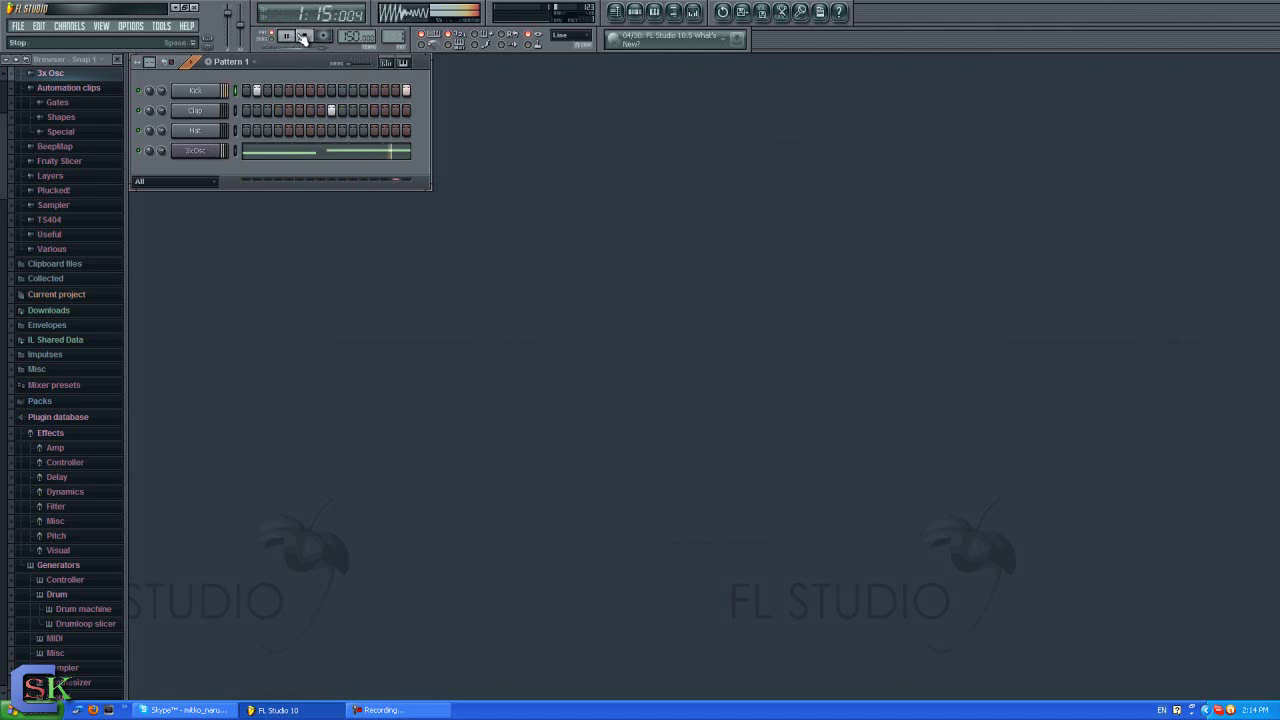
pyautogui.click(306, 36)
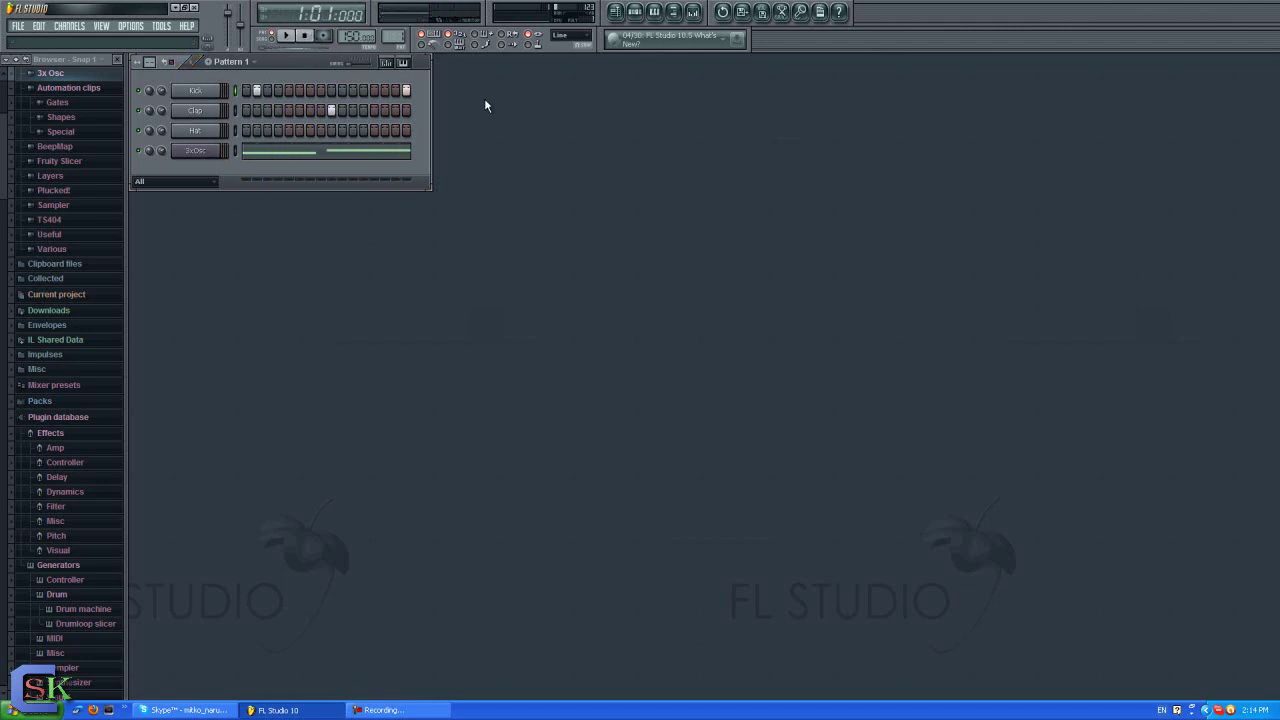
# Step: Load Fruity Compressor into the first effect slot of mixer Insert 4 and move its window clear of the mixer
pyautogui.click(693, 12)
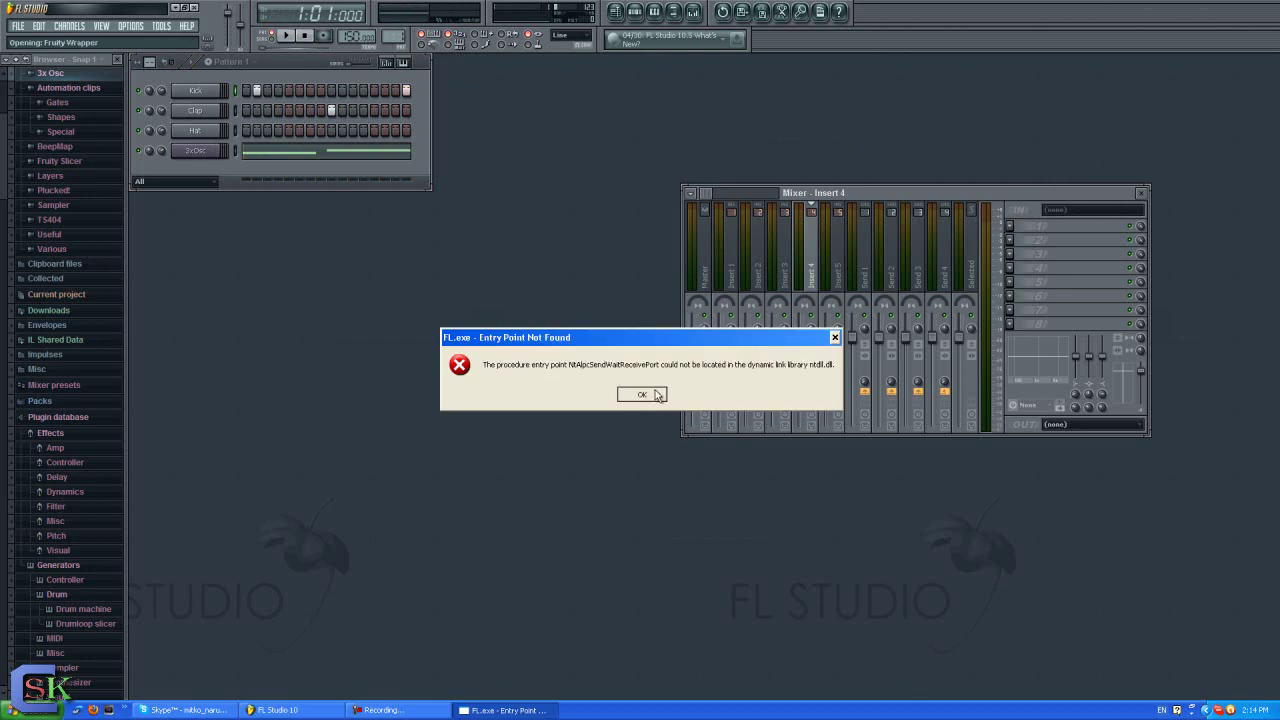
pyautogui.click(641, 394)
pyautogui.moveTo(430, 149); pyautogui.dragTo(418, 632)
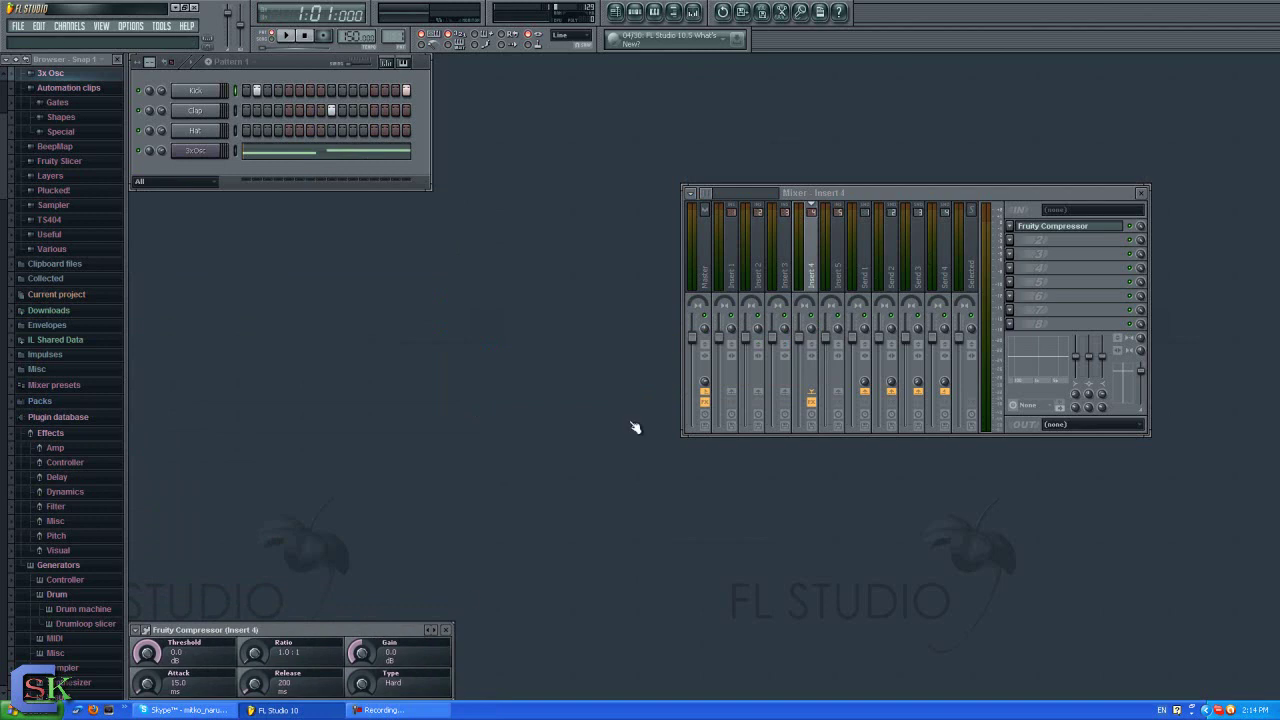
# Step: Load TRackS3 into Insert 4's second effect slot and put its compressor module in the first chain position
pyautogui.click(1011, 240)
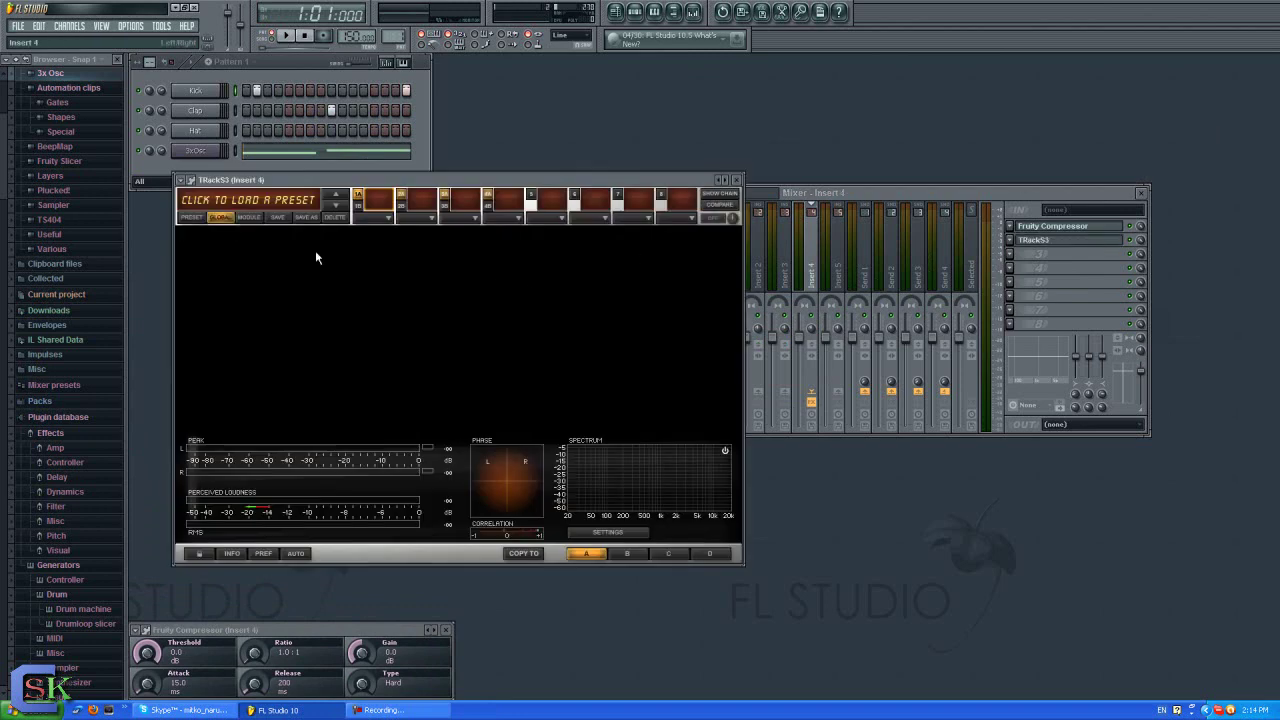
pyautogui.click(388, 220)
pyautogui.click(474, 244)
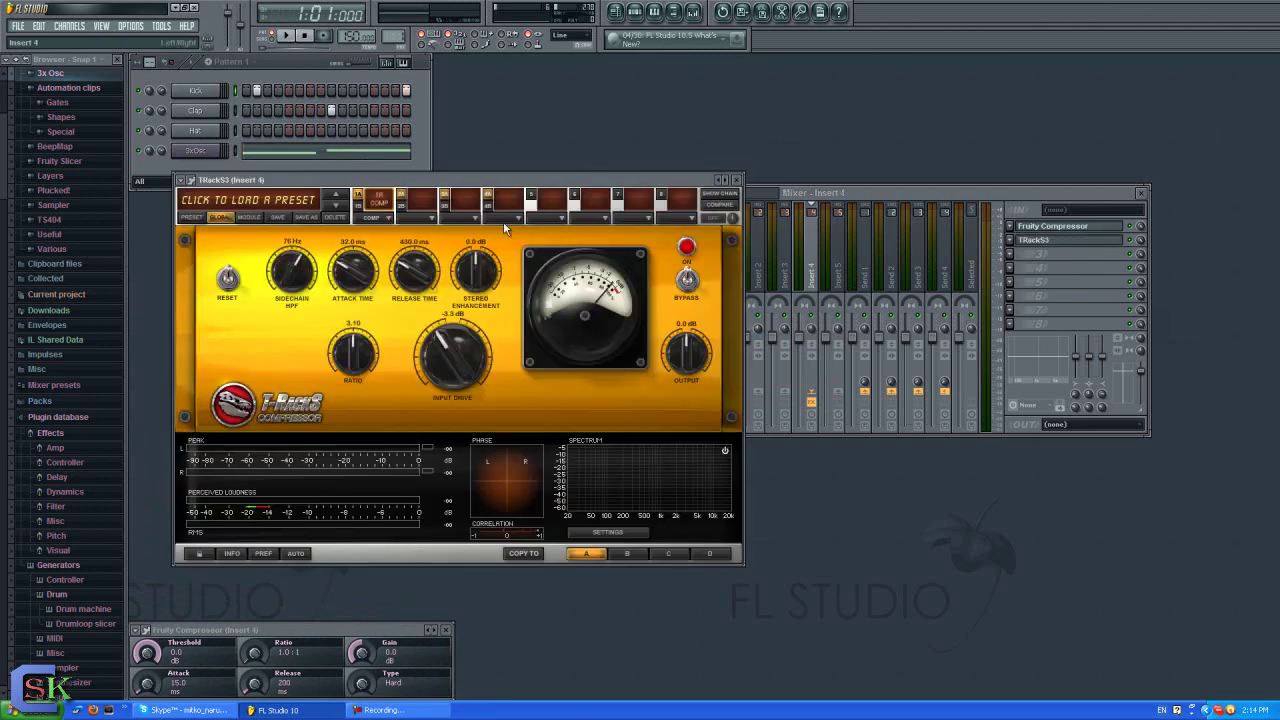
pyautogui.moveTo(514, 180); pyautogui.dragTo(471, 237)
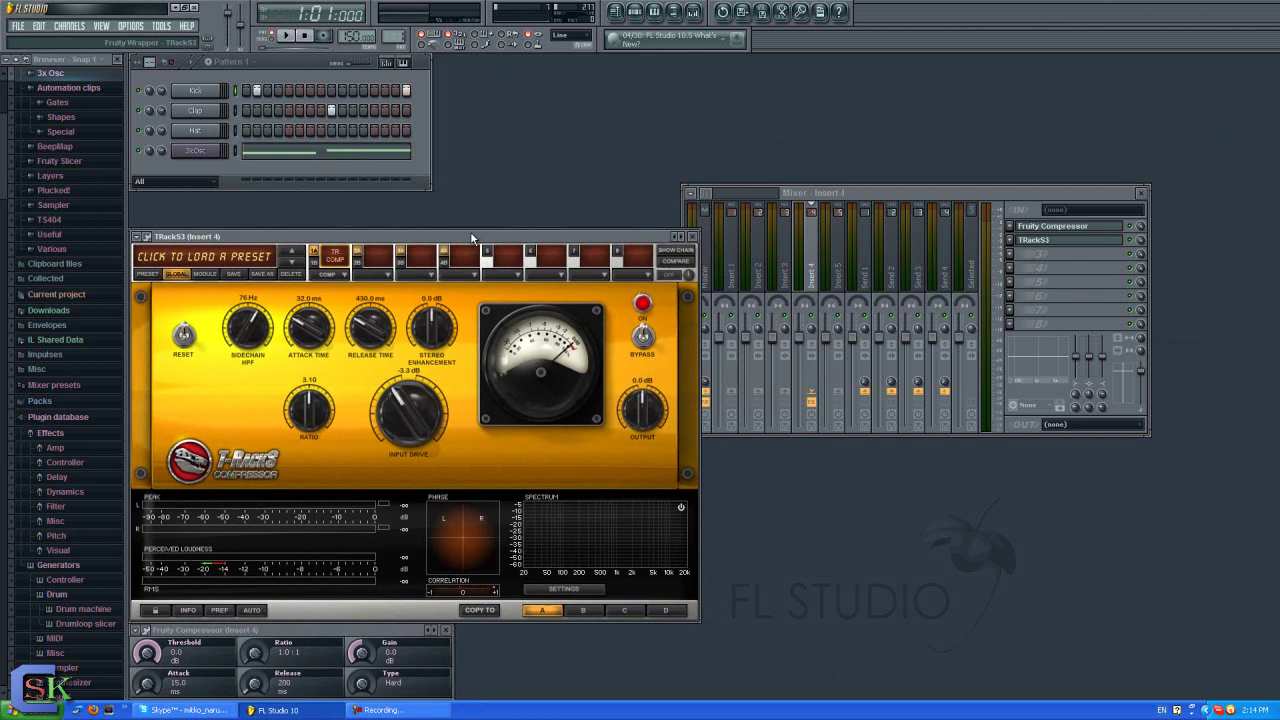
# Step: Load Fruity Parametric EQ 2 into Insert 4's third effect slot, close the mixer and move the EQ off the compressor
pyautogui.click(1008, 266)
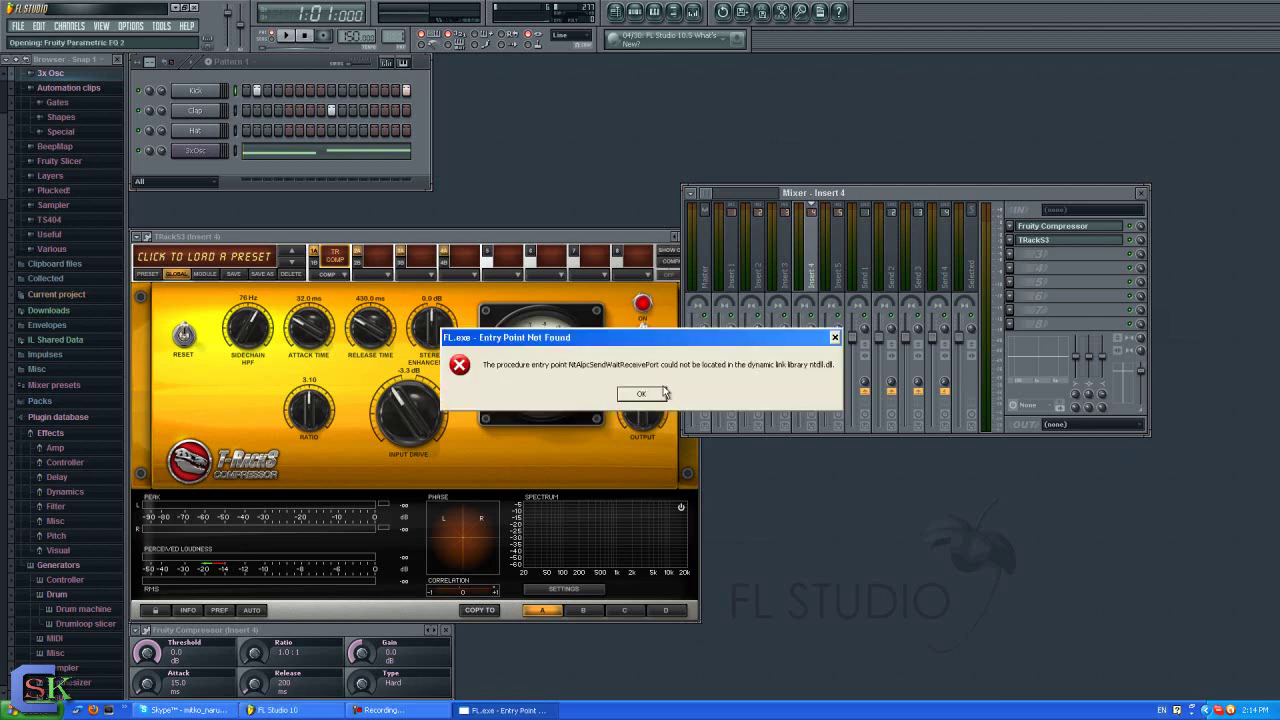
pyautogui.click(655, 395)
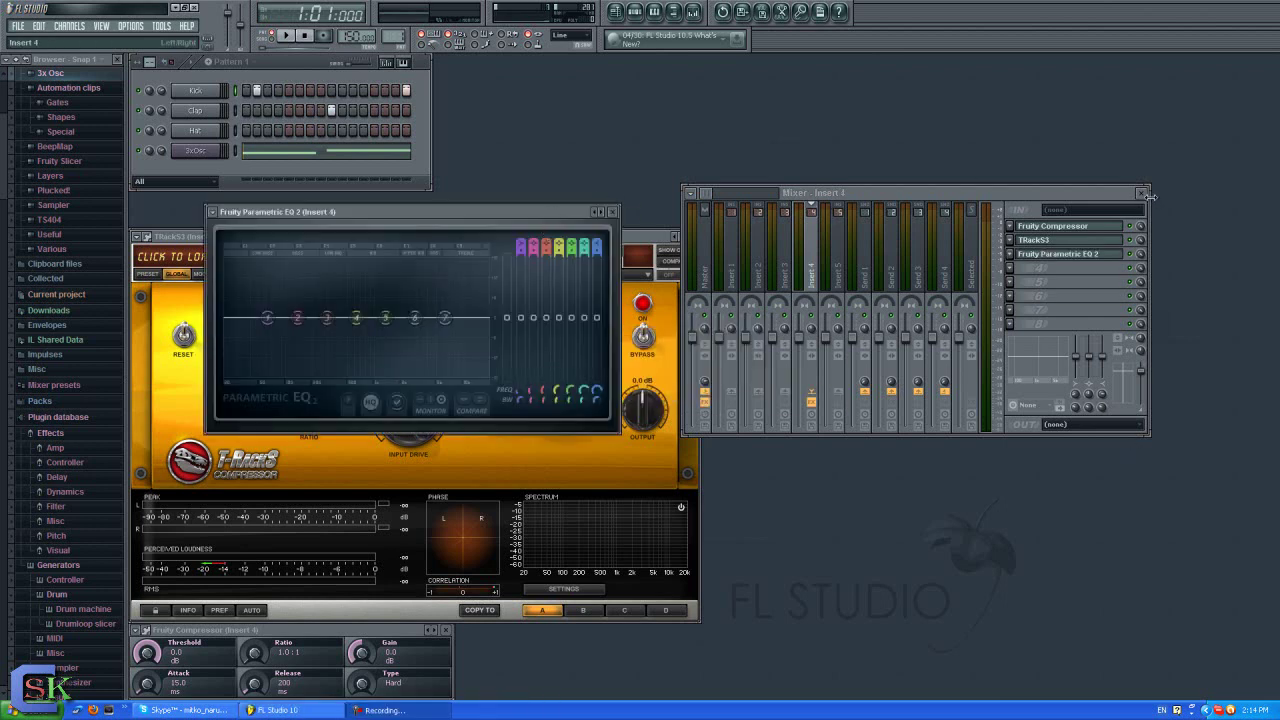
pyautogui.click(1143, 193)
pyautogui.moveTo(471, 214); pyautogui.dragTo(984, 483)
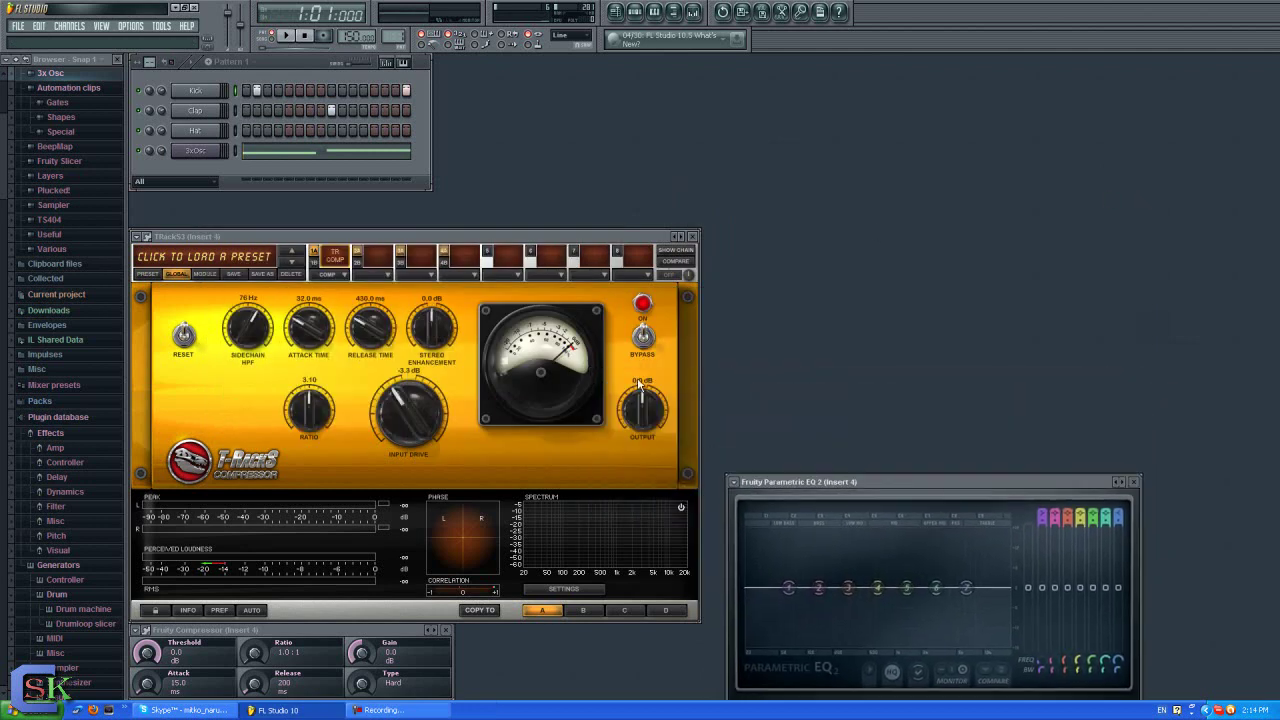
# Step: Set the T-RackS compressor's input drive to 3.0 dB
pyautogui.moveTo(406, 405); pyautogui.dragTo(429, 393)
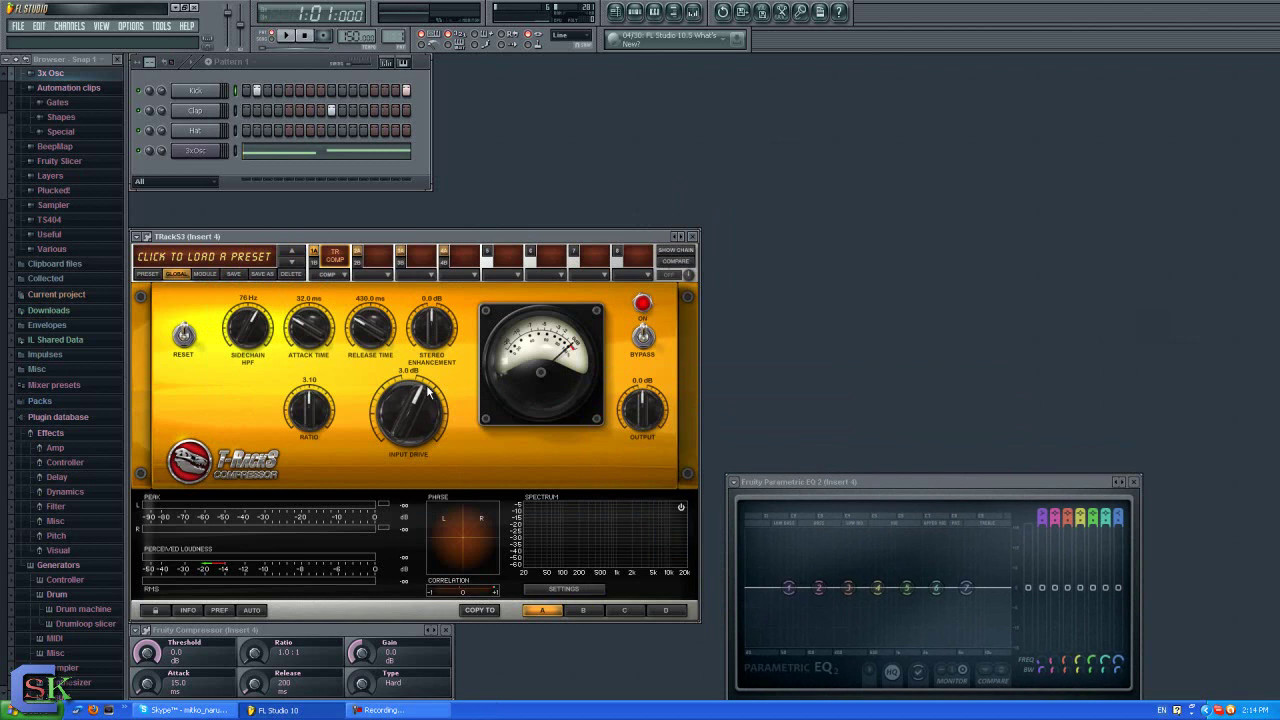
# Step: Audition the pattern through the T-RackS compressor and pull Parametric EQ 2's band 3 down into a low-mid cut
pyautogui.click(287, 36)
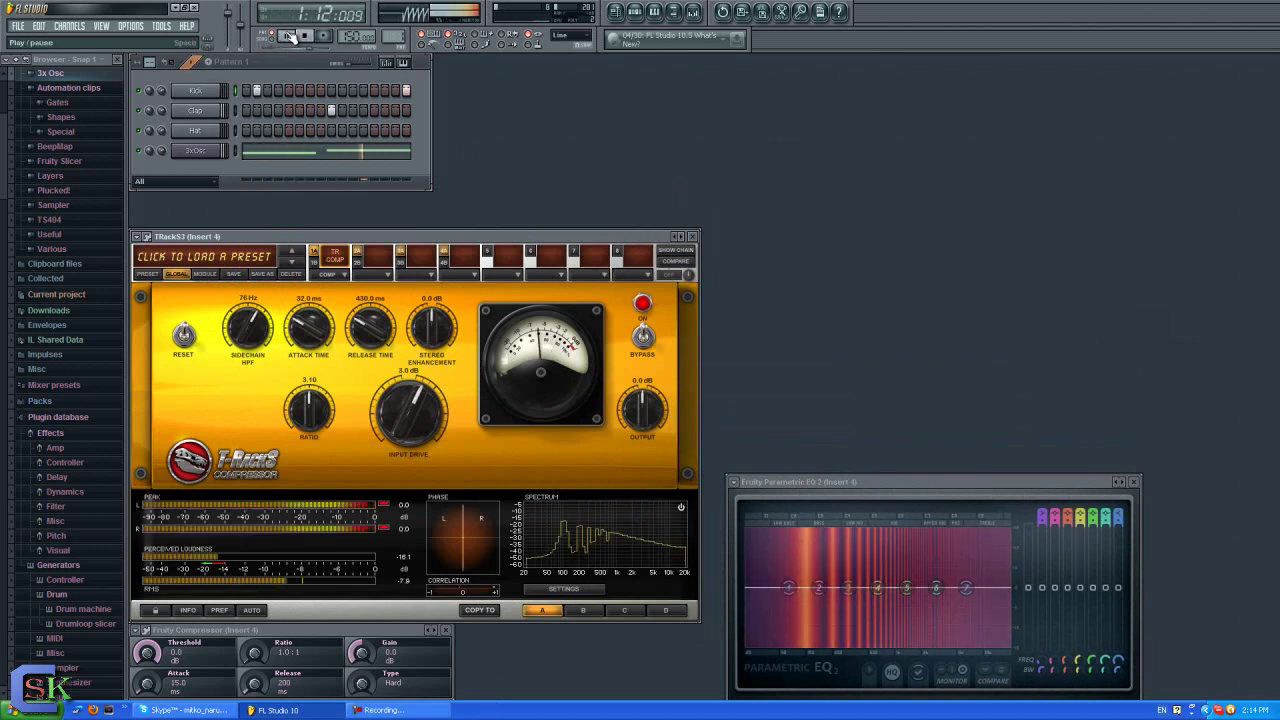
pyautogui.click(305, 38)
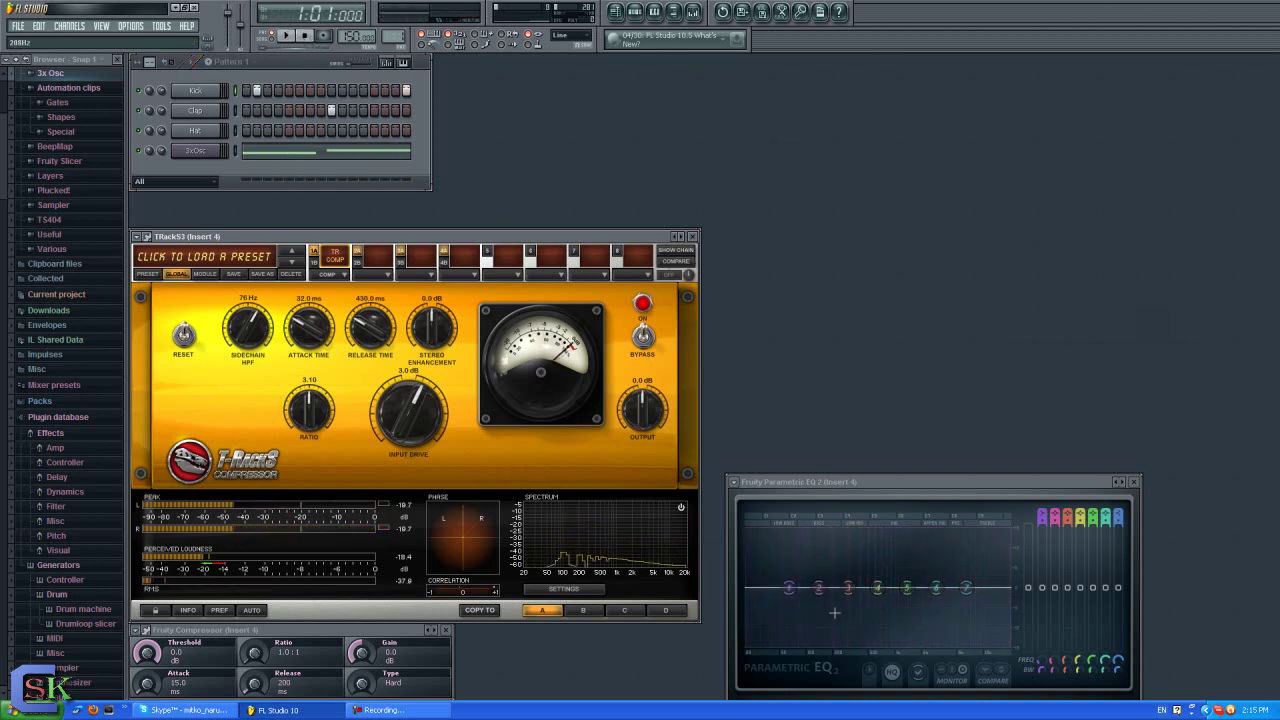
pyautogui.moveTo(848, 589); pyautogui.dragTo(850, 614)
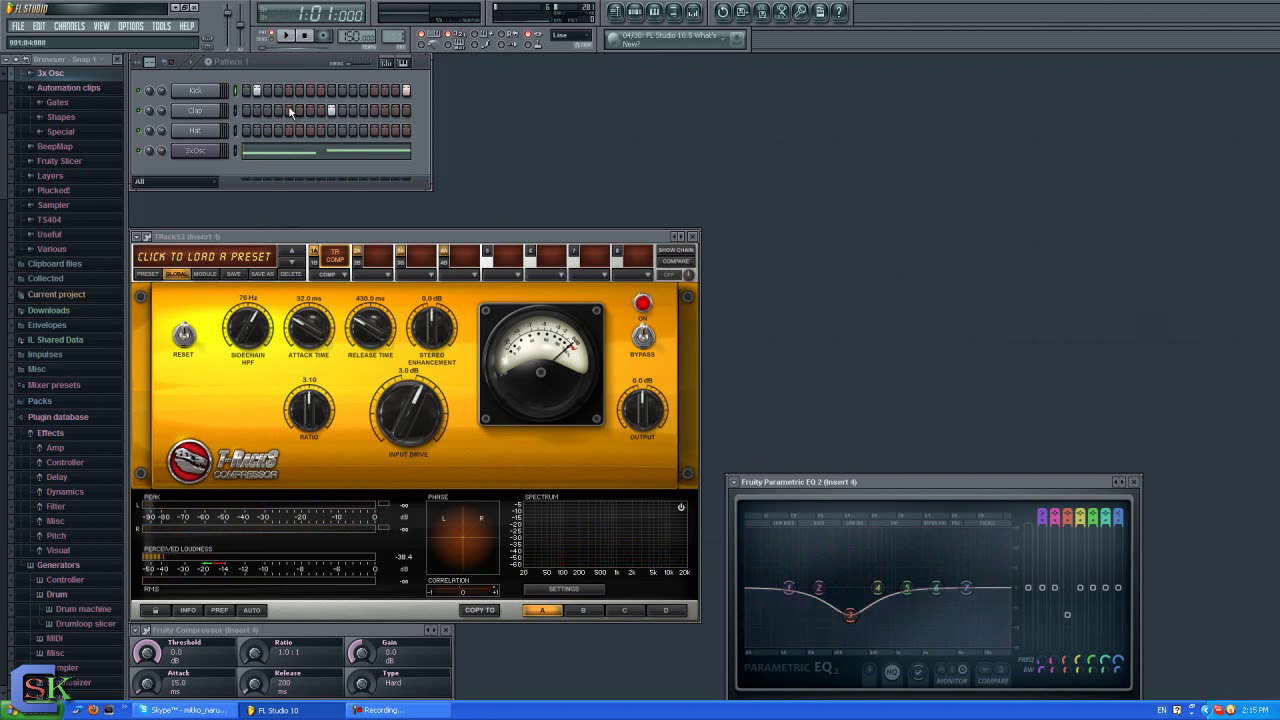
# Step: During playback, try raising EQ bands 1, 2 and 4 slightly, lowering band 5 and deepening band 3's cut
pyautogui.click(287, 43)
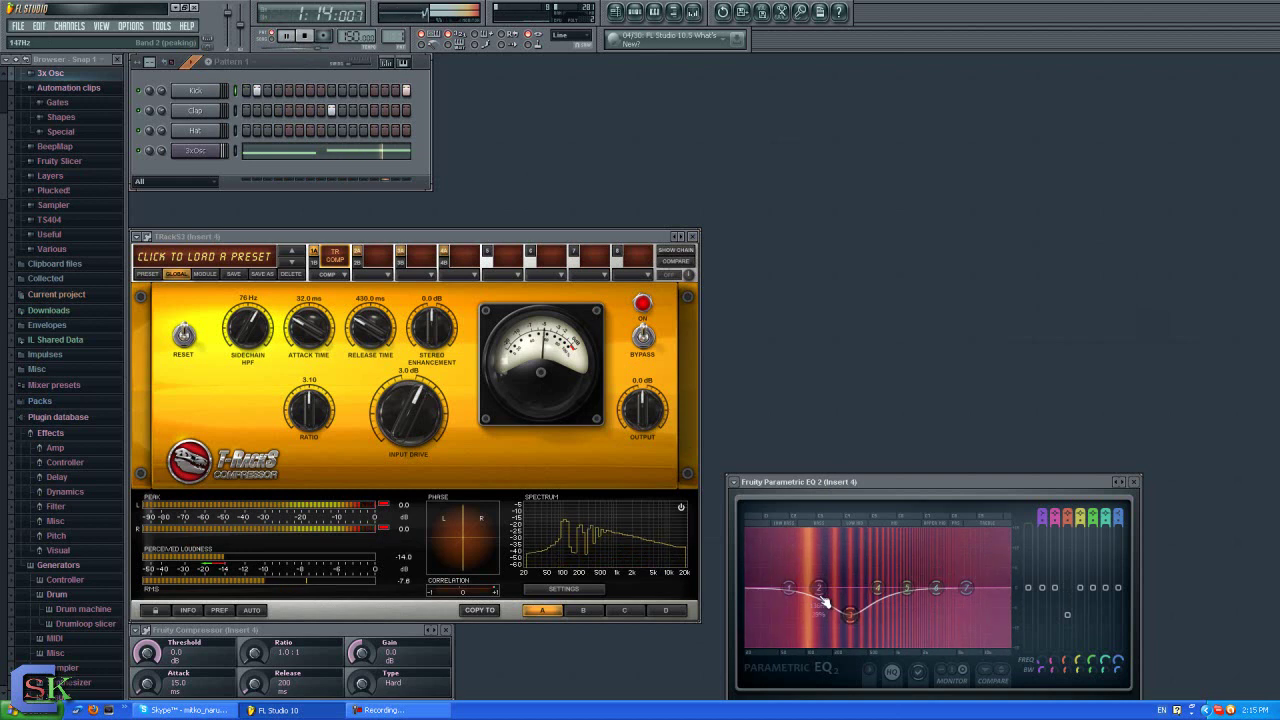
pyautogui.moveTo(818, 588); pyautogui.dragTo(791, 576)
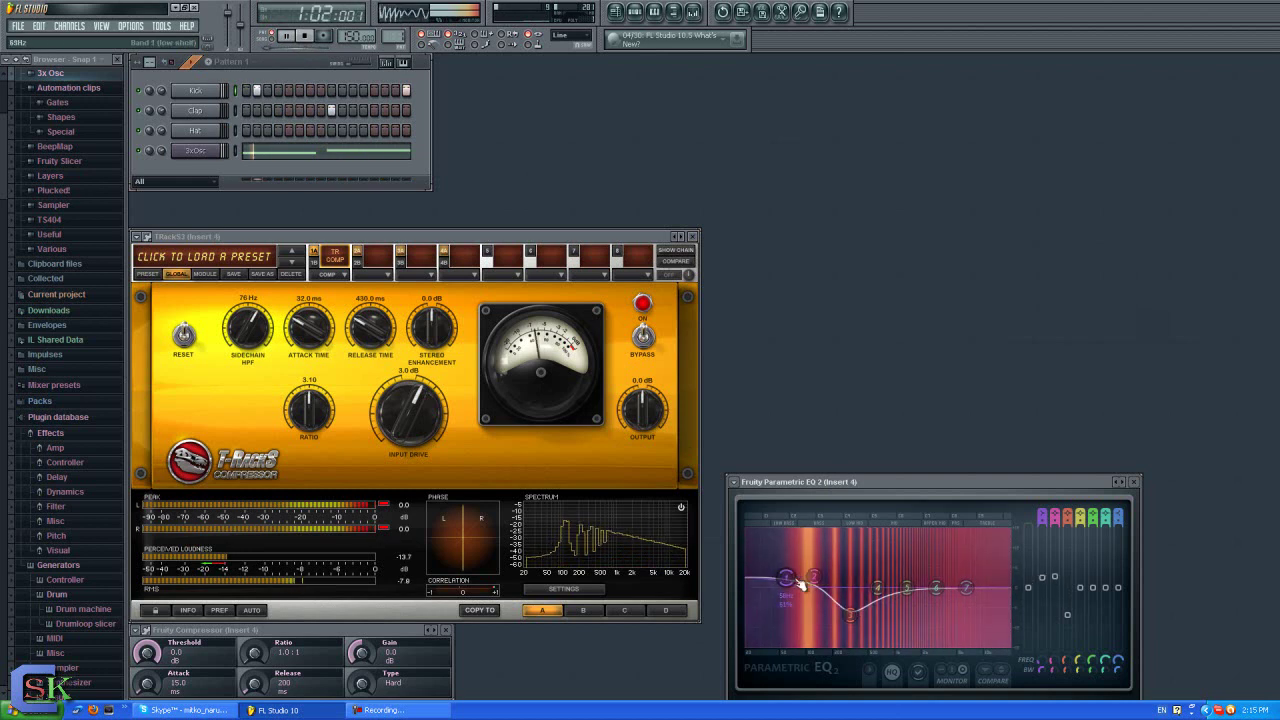
pyautogui.moveTo(884, 592); pyautogui.dragTo(842, 550)
pyautogui.moveTo(838, 484); pyautogui.dragTo(843, 690)
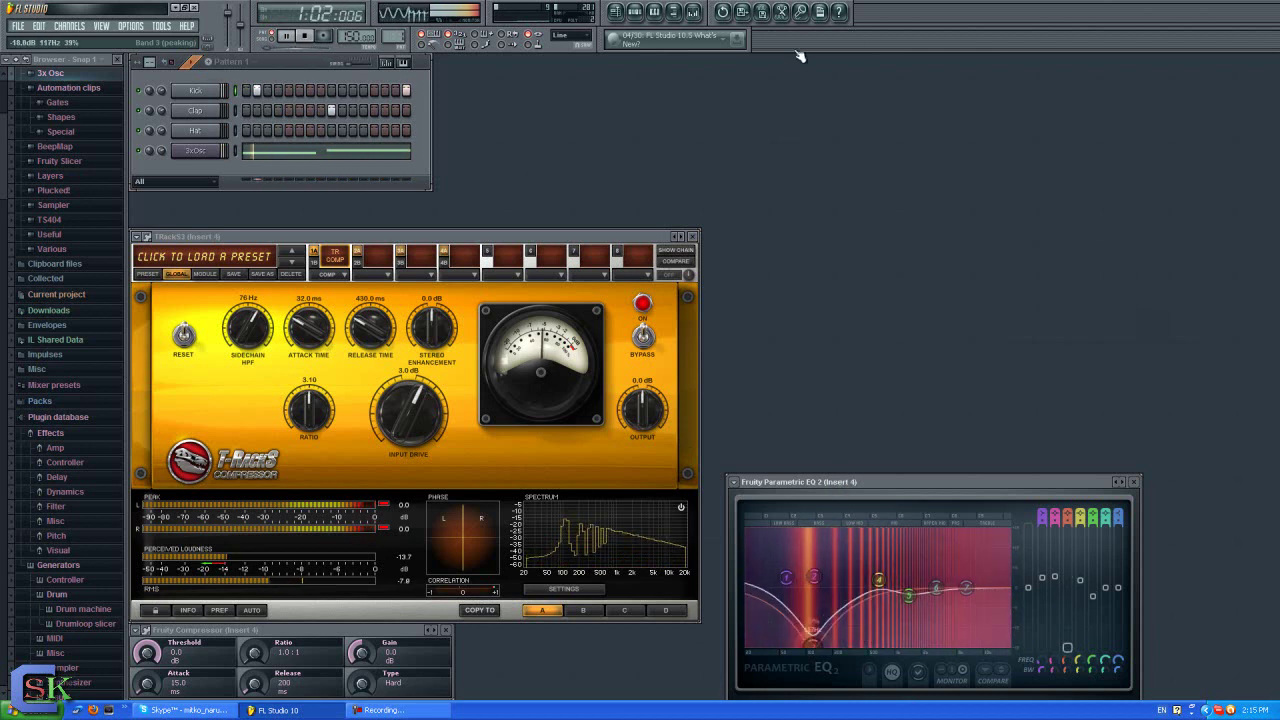
pyautogui.moveTo(841, 42); pyautogui.dragTo(843, 631)
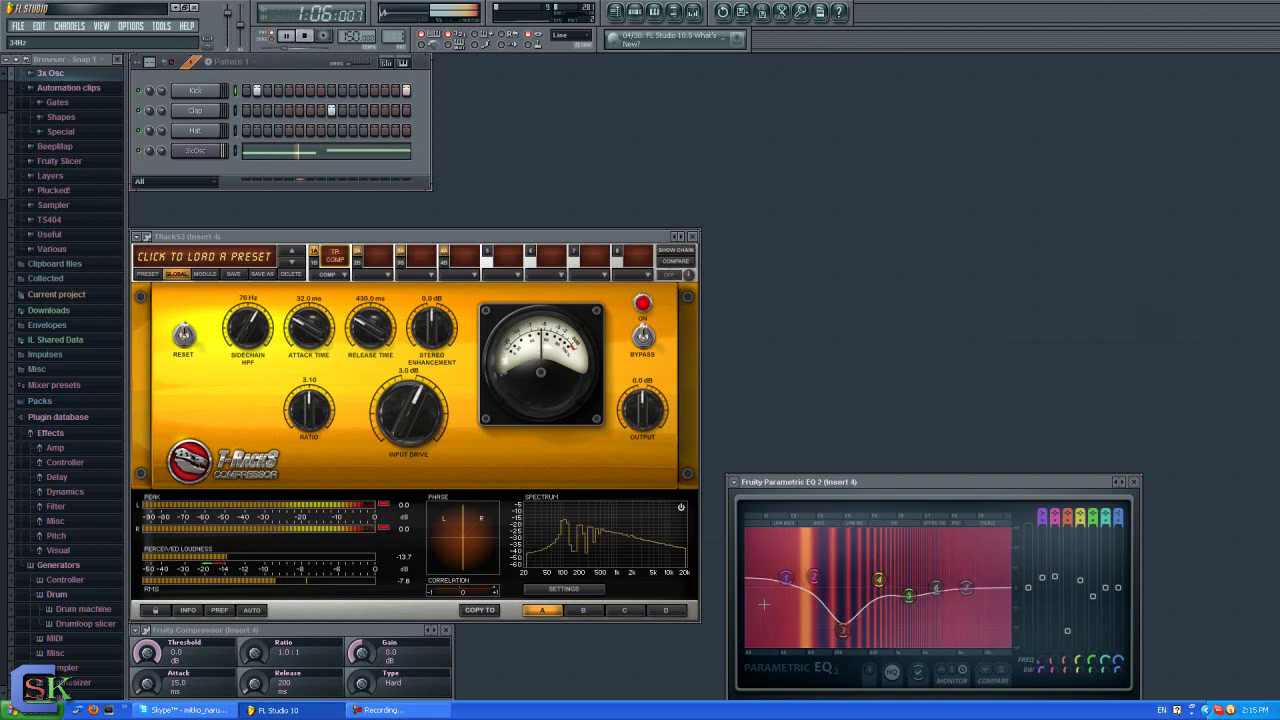
# Step: Return EQ bands 1, 2, 4 and 5 to flat, fine-tune band 3's cut and stop playback
pyautogui.moveTo(821, 576); pyautogui.dragTo(850, 606)
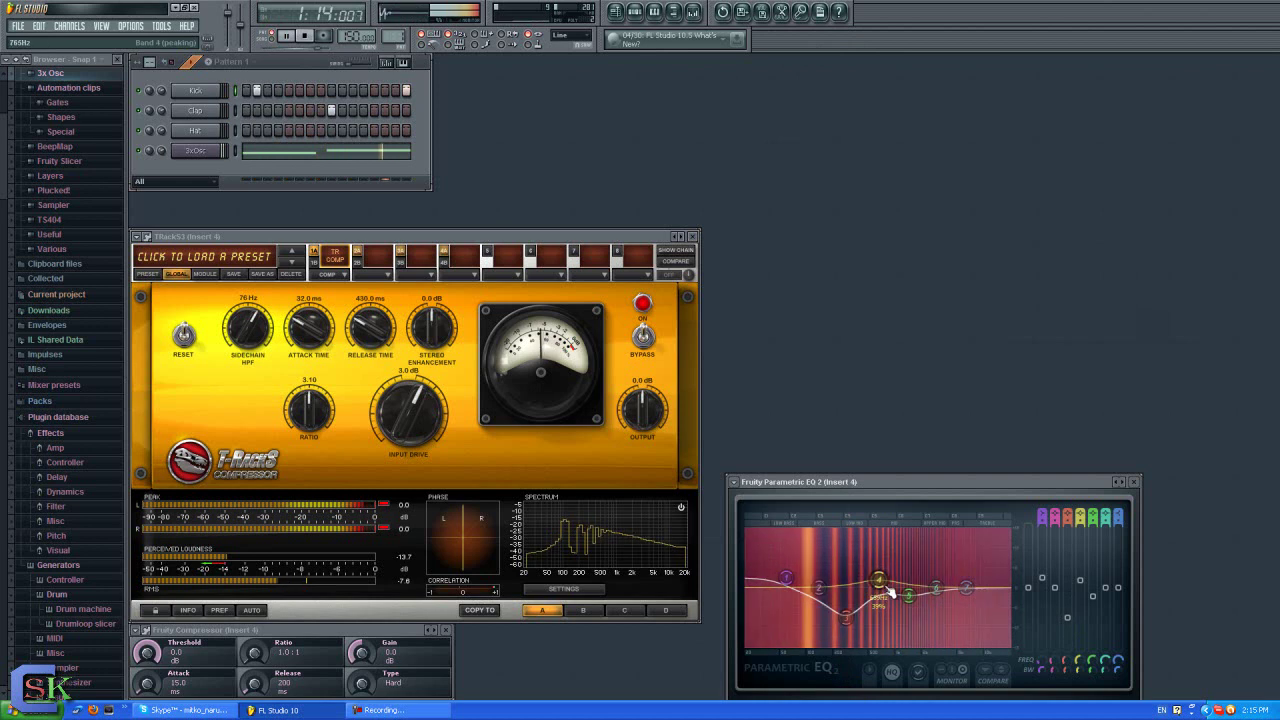
pyautogui.moveTo(787, 579); pyautogui.dragTo(792, 589)
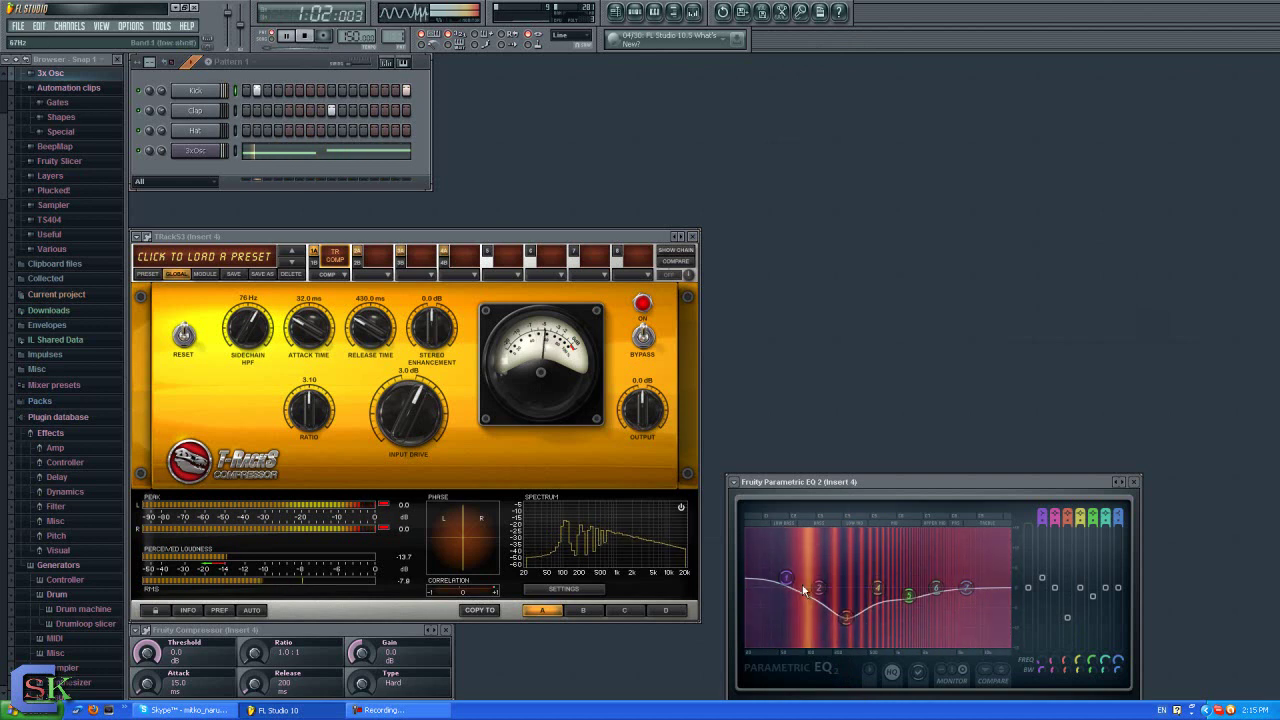
pyautogui.moveTo(879, 581); pyautogui.dragTo(907, 588)
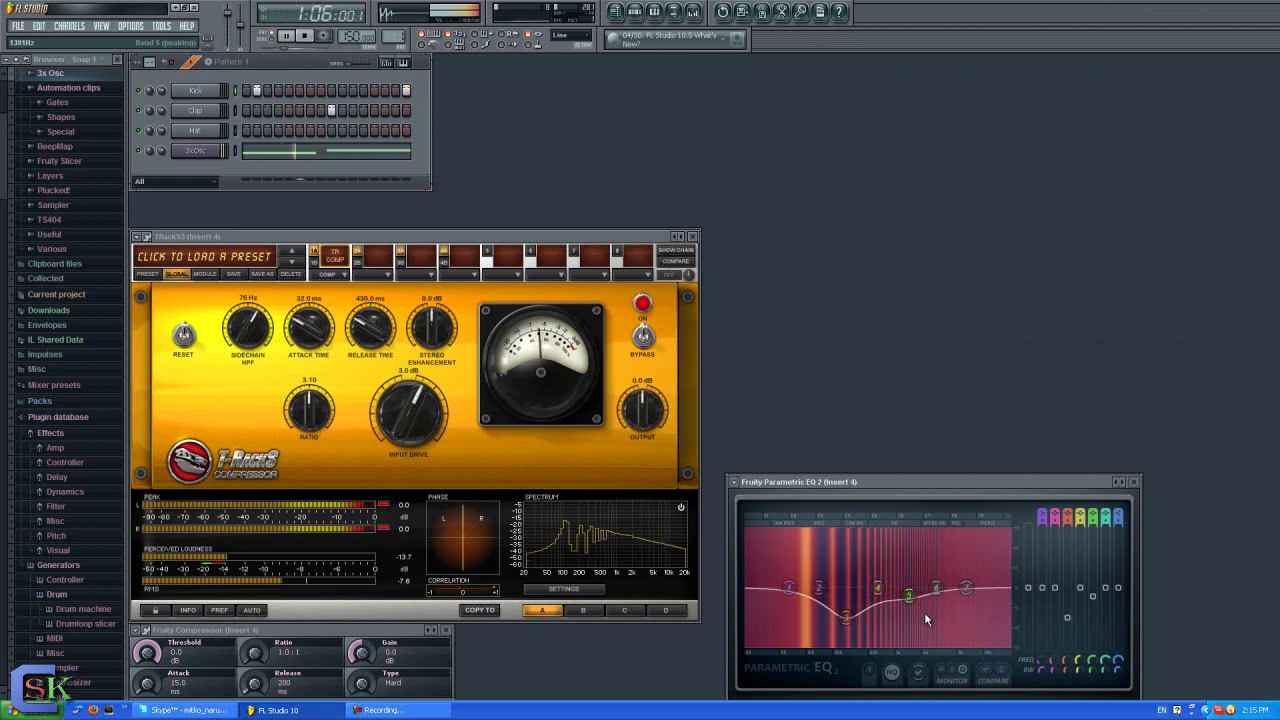
pyautogui.moveTo(854, 624); pyautogui.dragTo(860, 627)
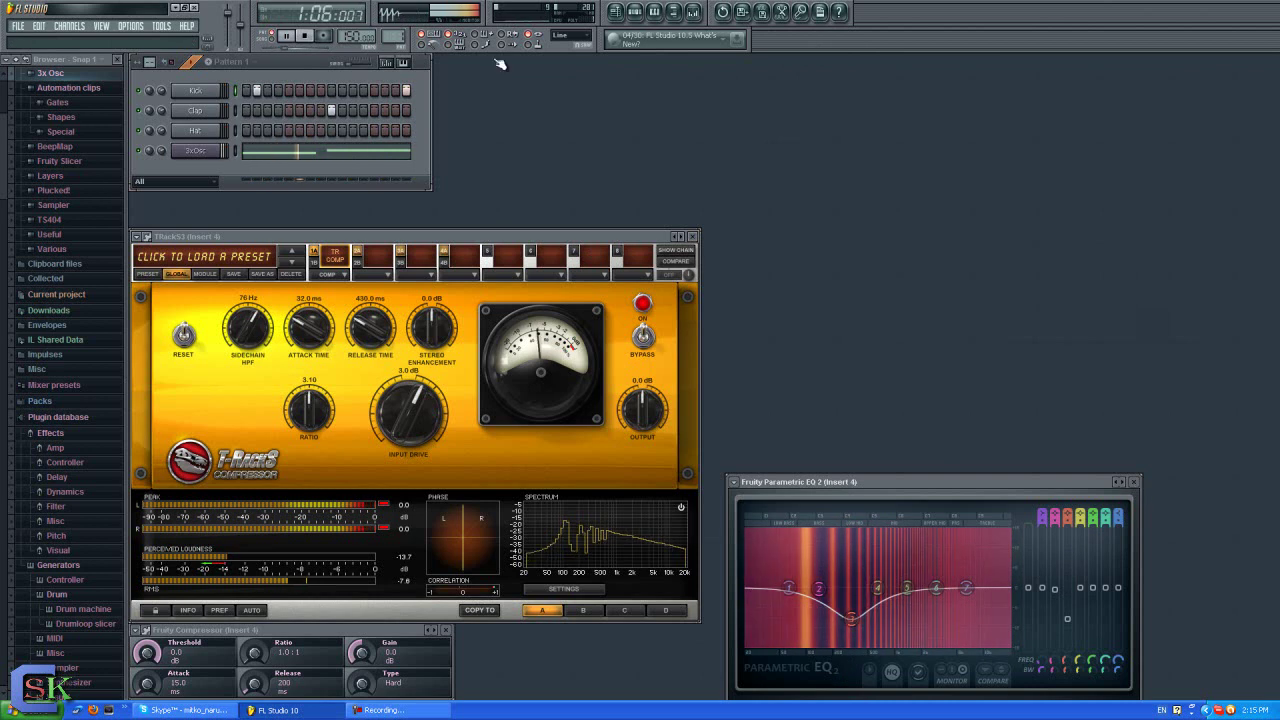
pyautogui.click(312, 37)
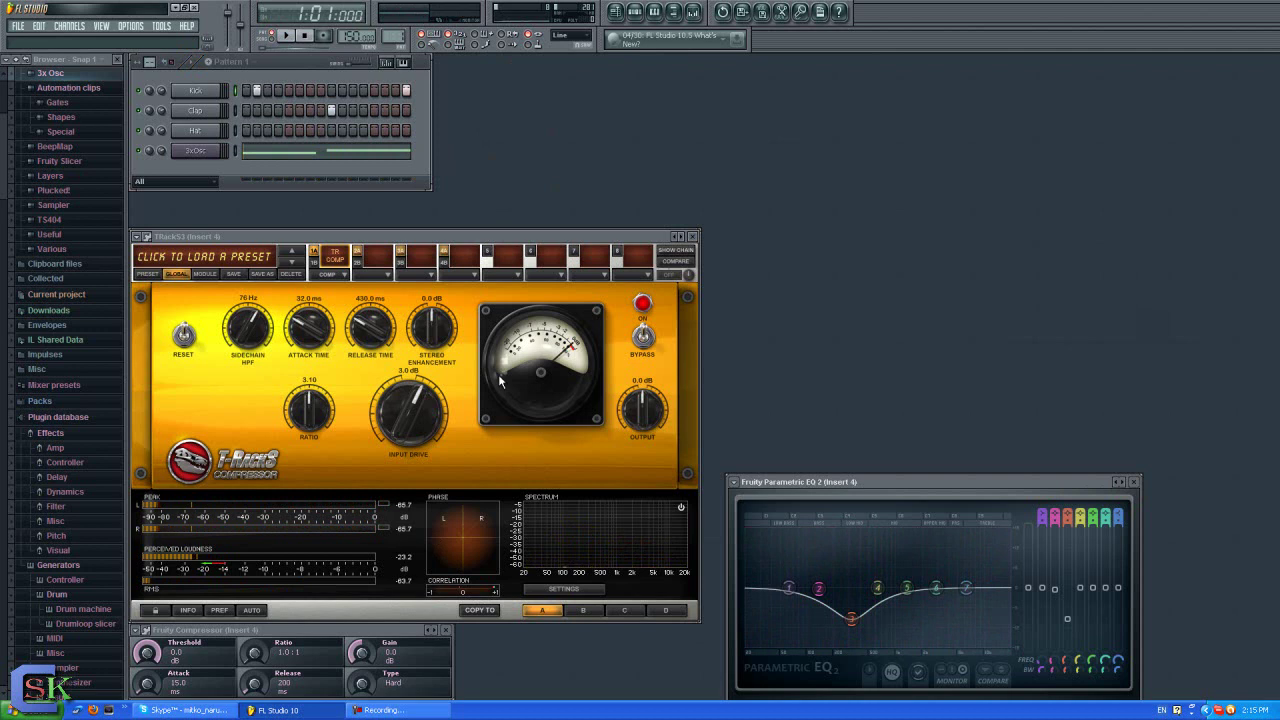
# Step: Close the TRackS3, Fruity Parametric EQ 2 and Fruity Compressor windows
pyautogui.moveTo(639, 236); pyautogui.dragTo(639, 199)
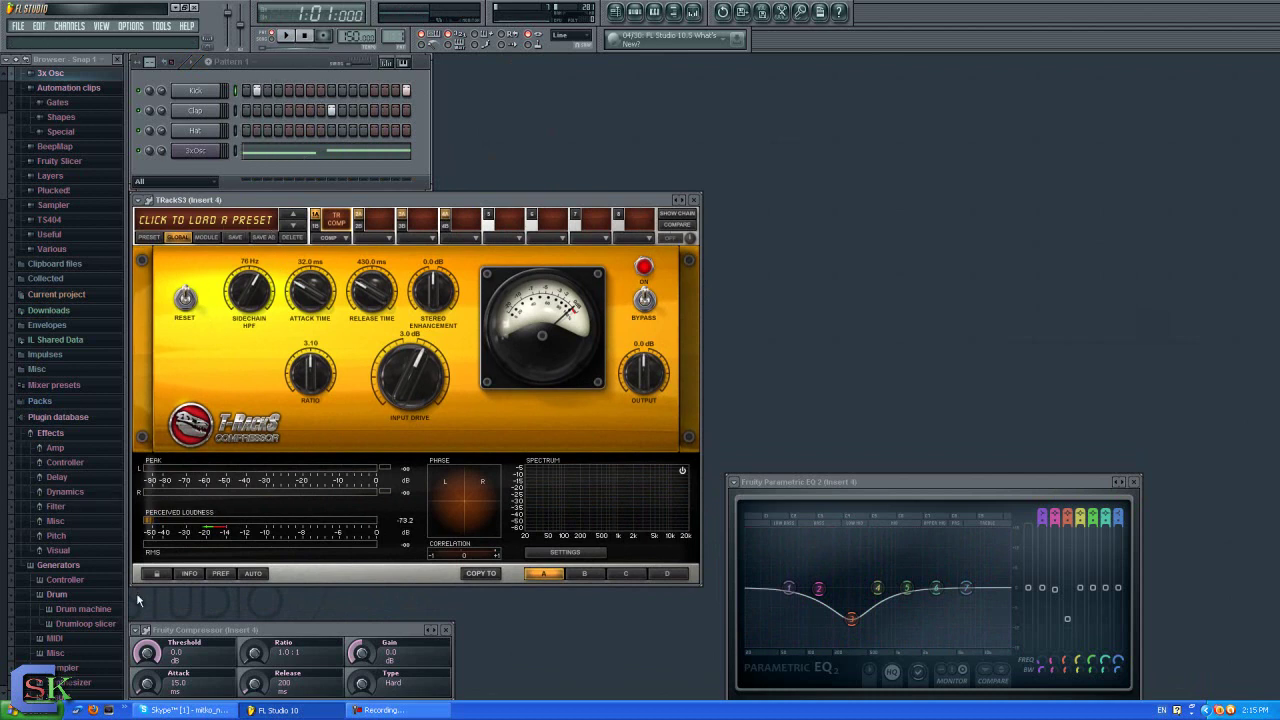
pyautogui.click(694, 199)
pyautogui.click(1135, 482)
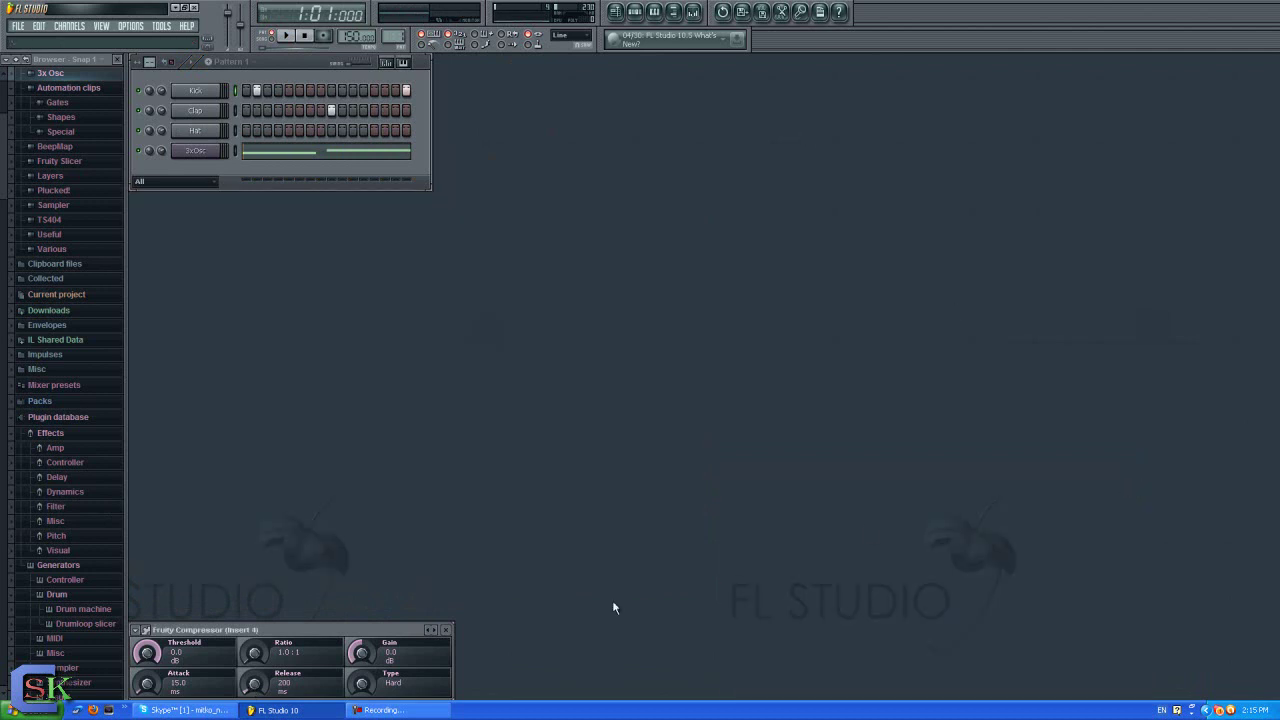
pyautogui.click(446, 630)
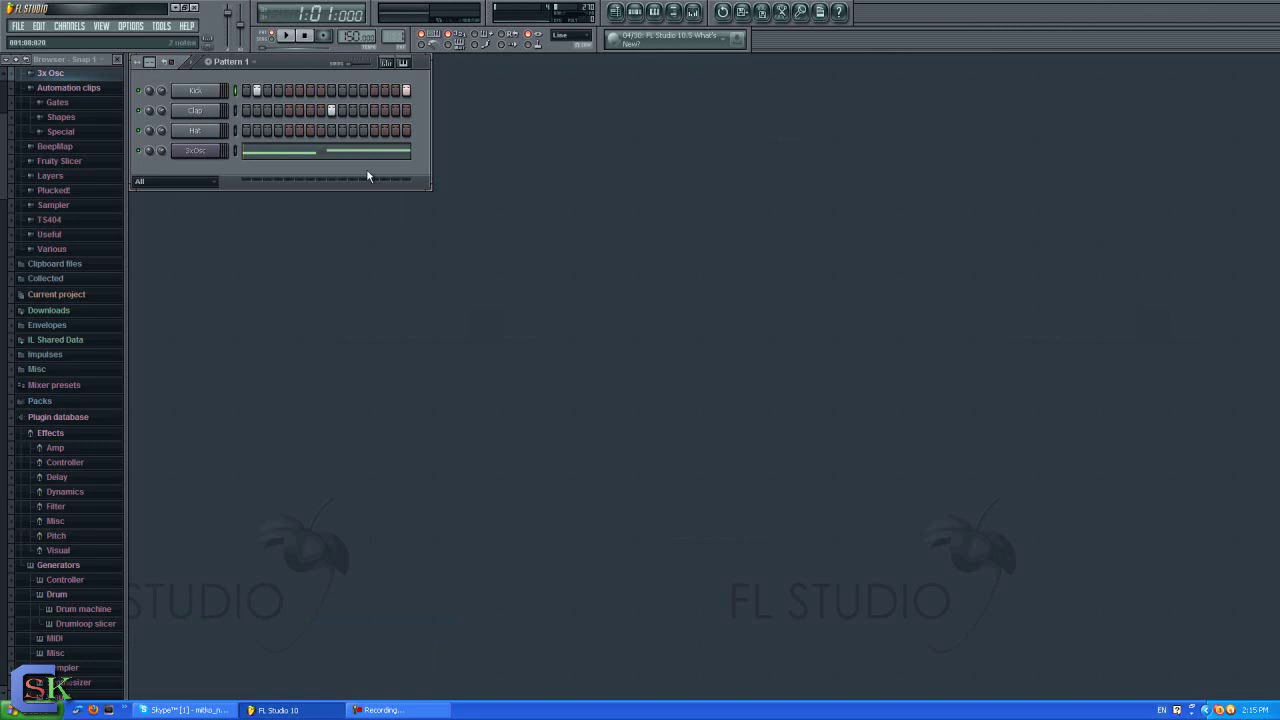
# Step: Start a new project and close its Fruity Limiter window
pyautogui.click(22, 30)
pyautogui.click(34, 41)
pyautogui.click(665, 404)
pyautogui.click(642, 394)
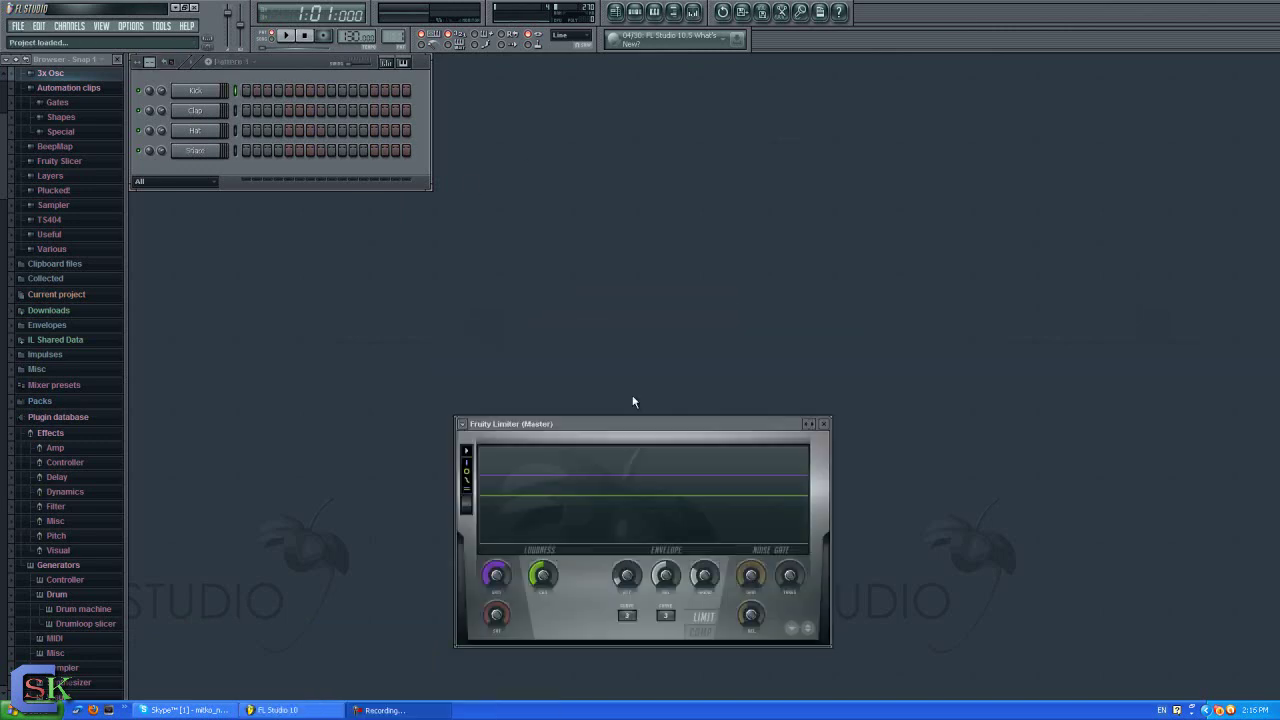
pyautogui.click(823, 423)
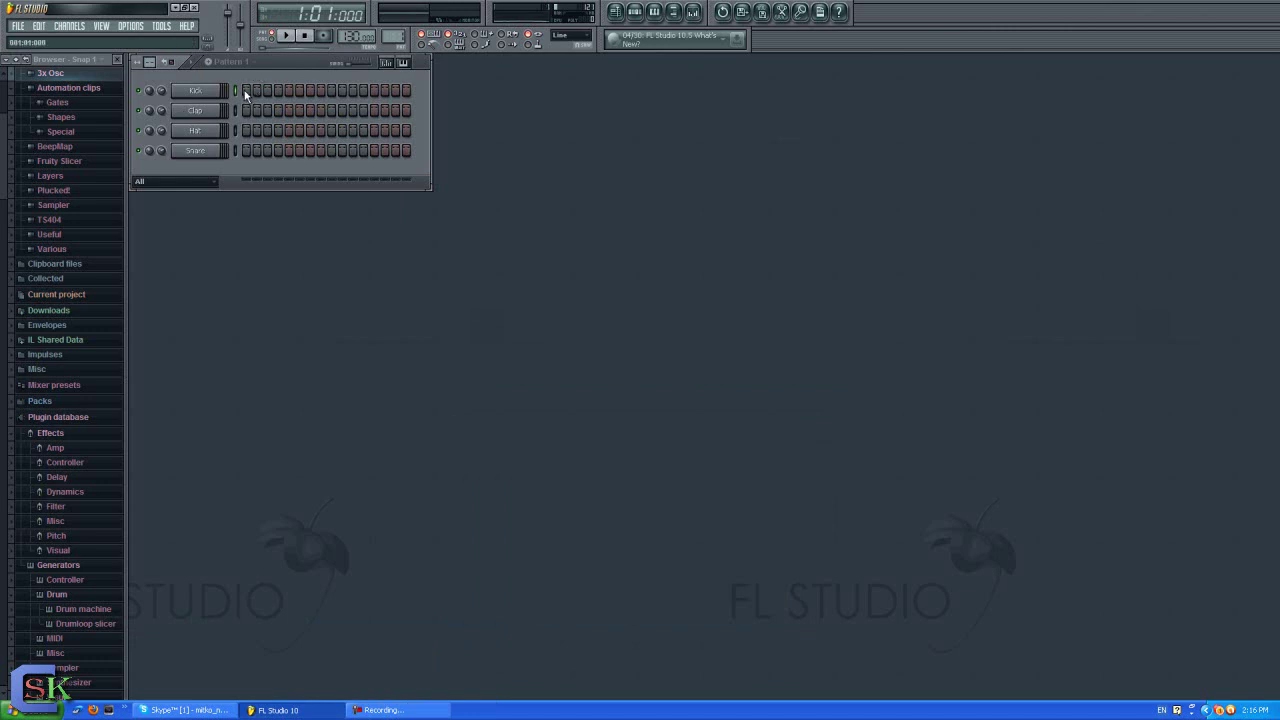
# Step: Try a drum pattern with kicks on steps 1 and 4, a clap on step 7 and a hat on step 13, auditioning it
pyautogui.click(289, 36)
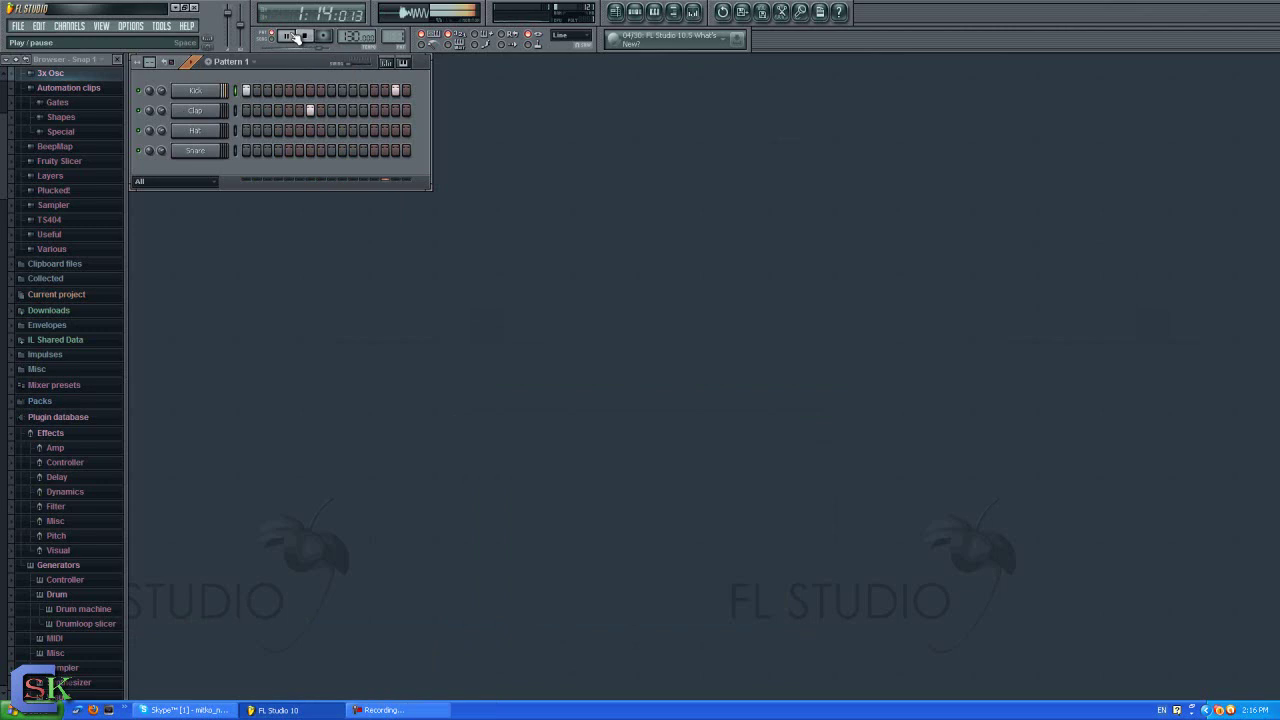
pyautogui.click(305, 36)
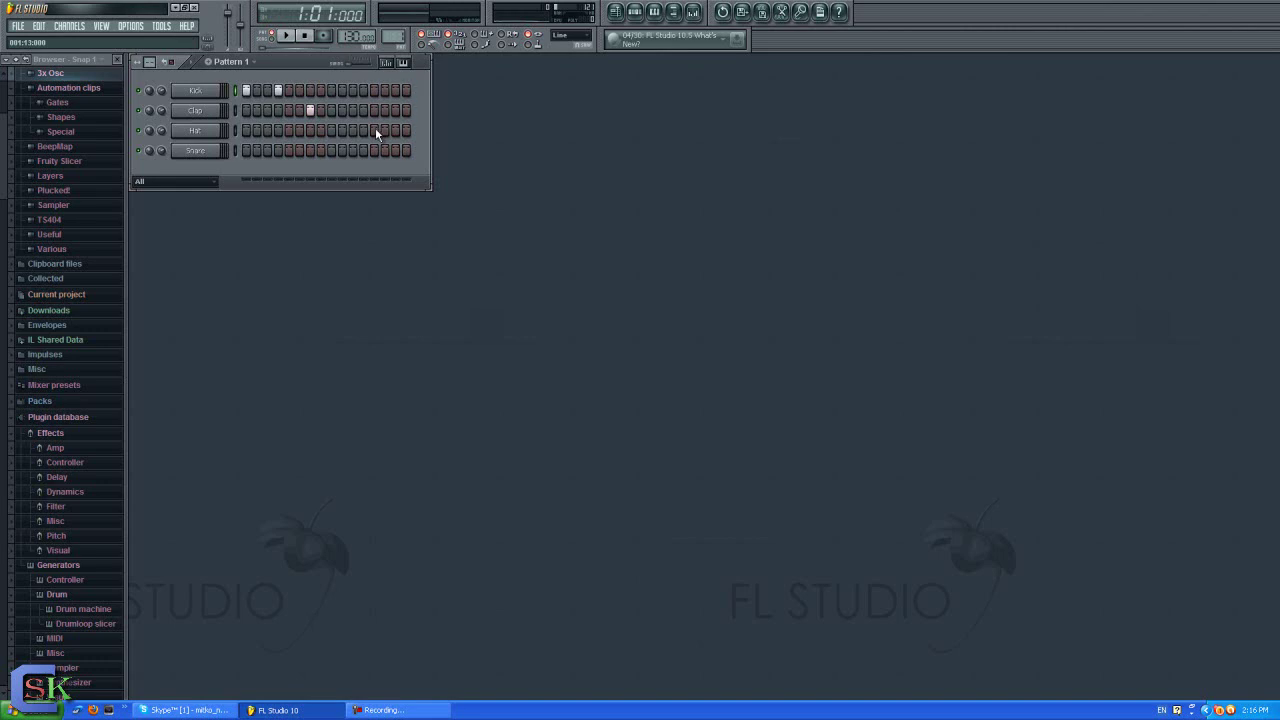
pyautogui.click(289, 36)
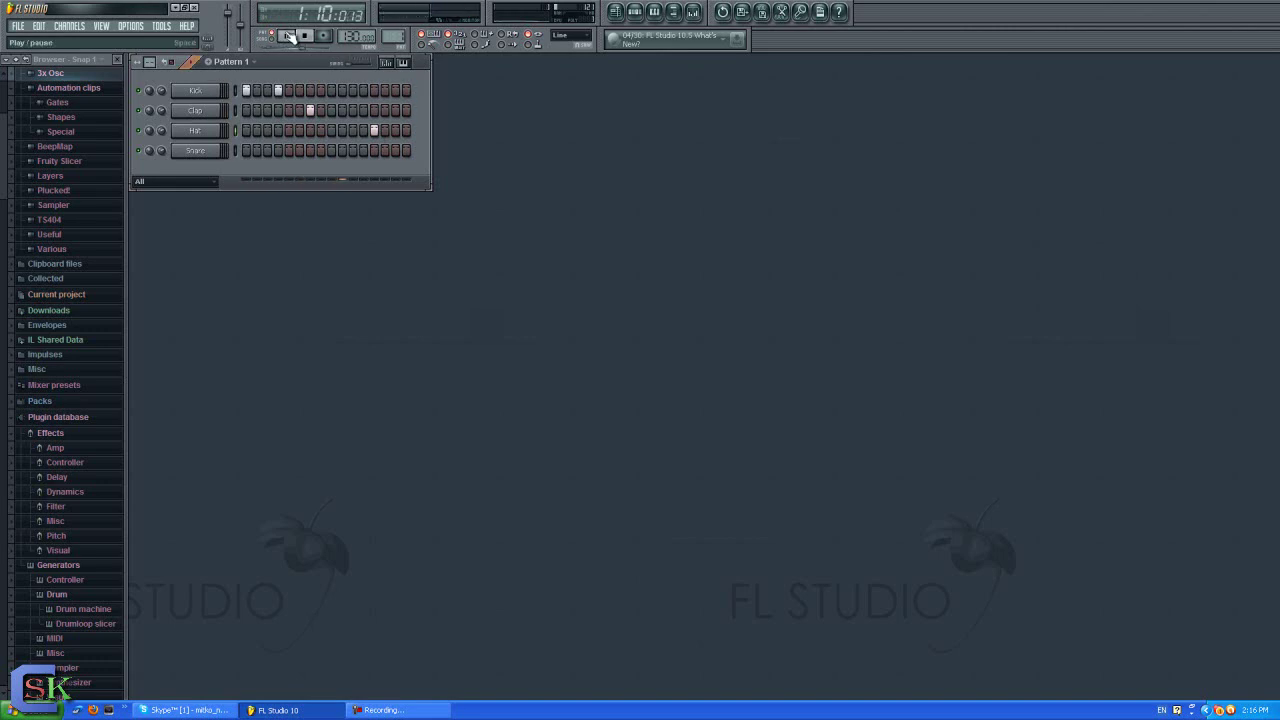
pyautogui.click(306, 36)
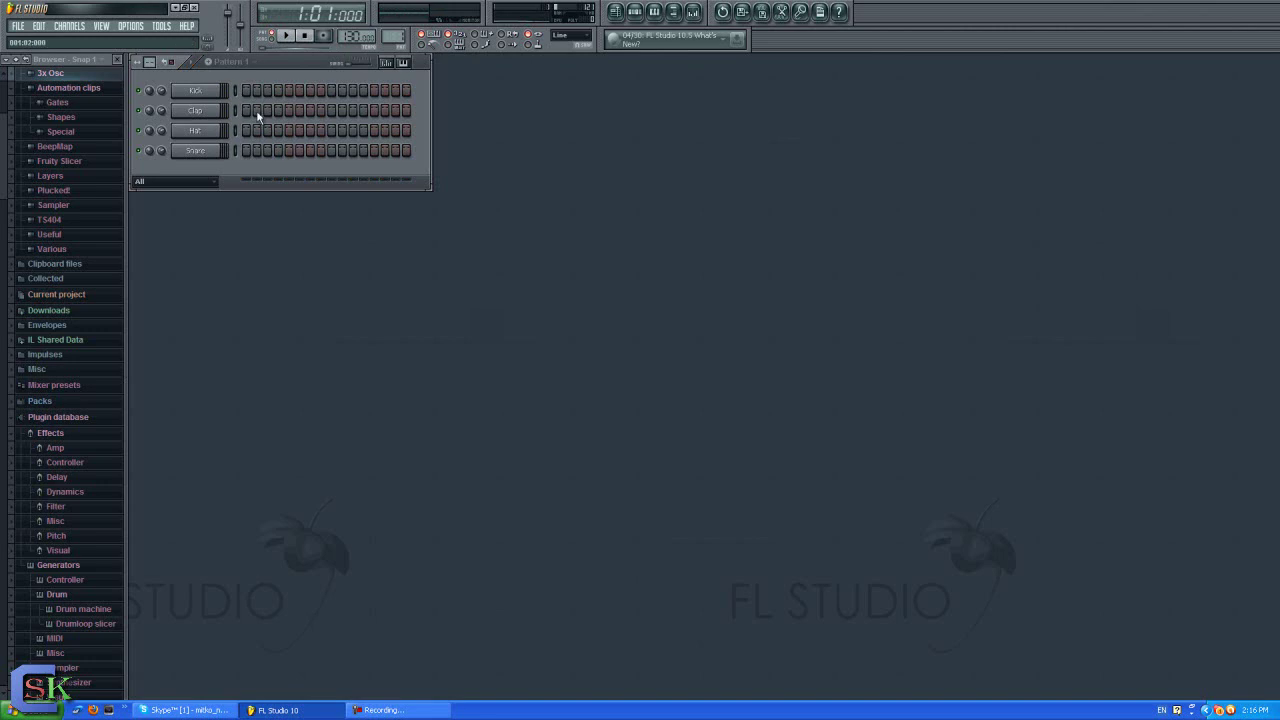
# Step: Change the project tempo while auditioning a pattern with kicks on steps 2 and 5 and a clap on step 8
pyautogui.moveTo(350, 38); pyautogui.dragTo(350, 689)
pyautogui.click(286, 35)
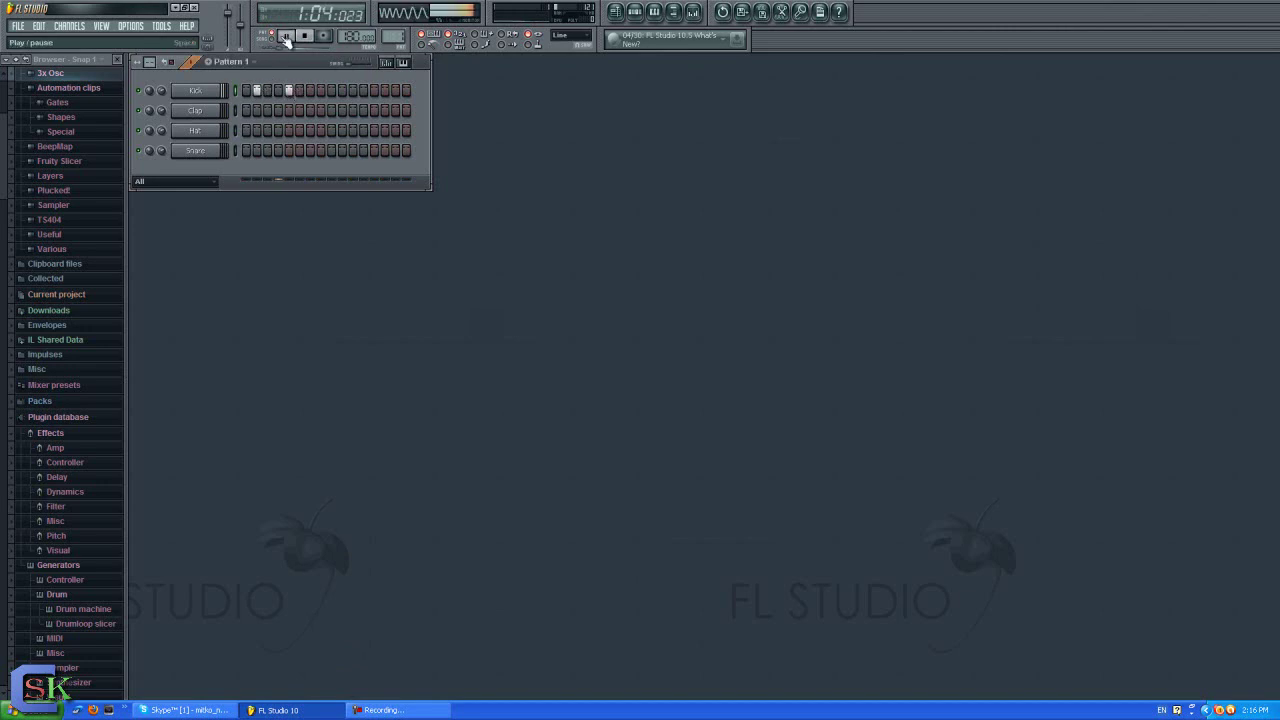
pyautogui.click(322, 110)
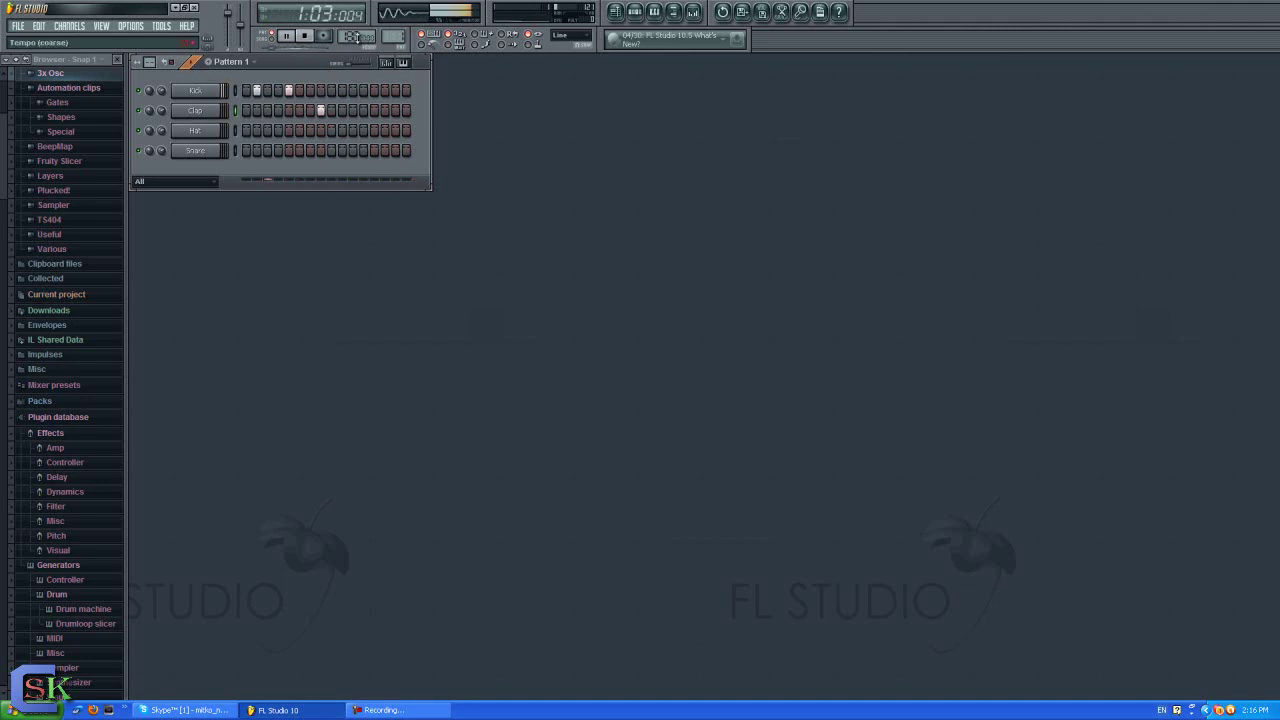
pyautogui.moveTo(354, 37); pyautogui.dragTo(327, 384)
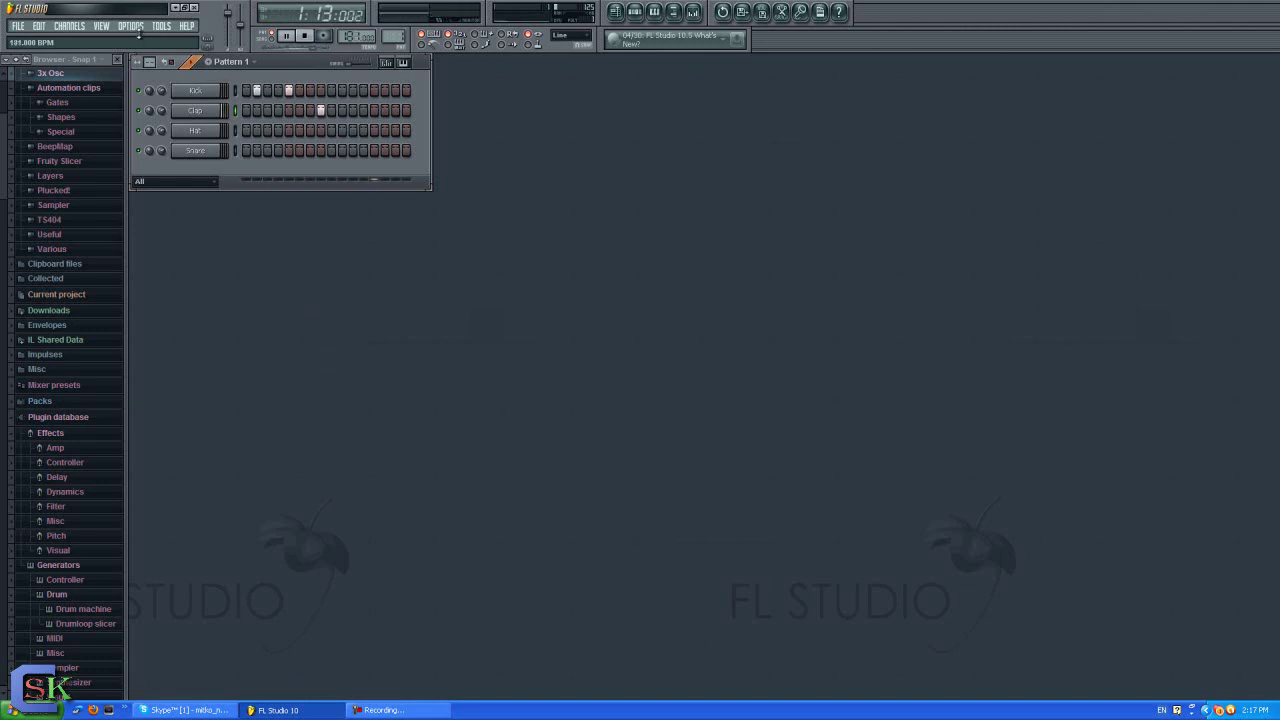
pyautogui.click(309, 37)
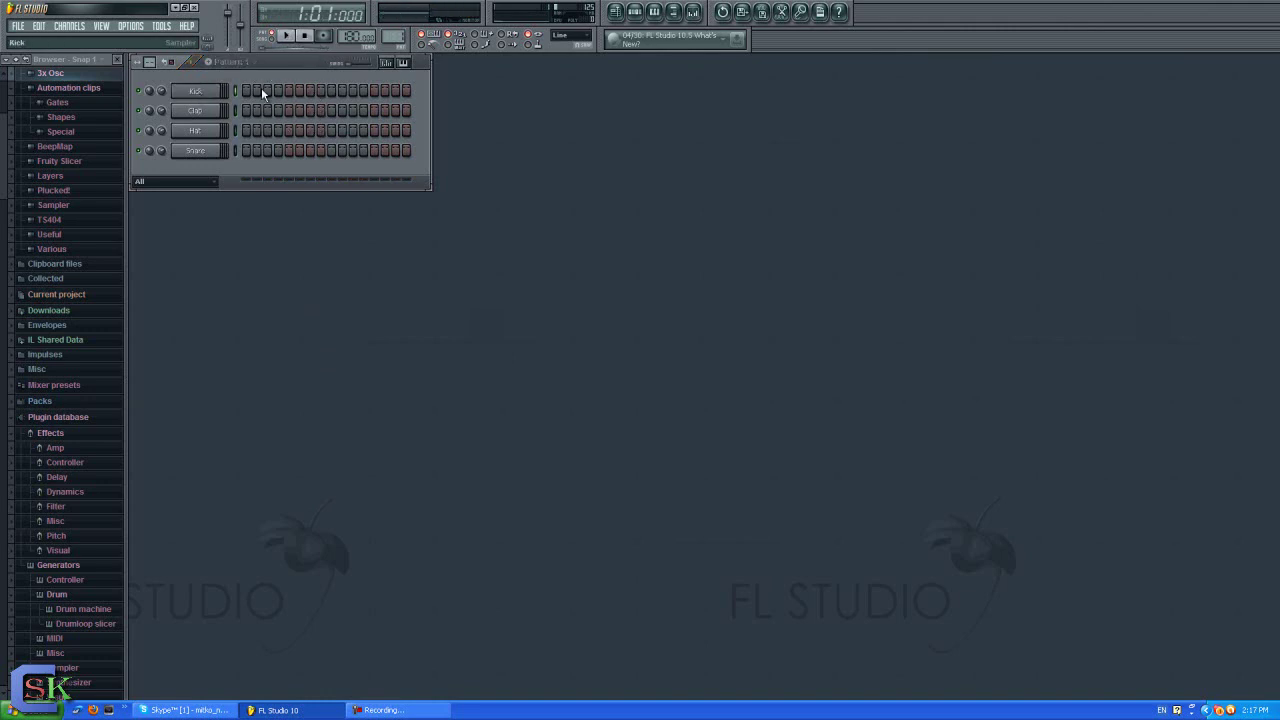
# Step: Fill bar 1 of the Kick's piano roll with four consecutive one-beat D5 notes
pyautogui.press('F7')
pyautogui.click(182, 375)
pyautogui.moveTo(292, 373); pyautogui.dragTo(249, 374)
pyautogui.click(246, 374)
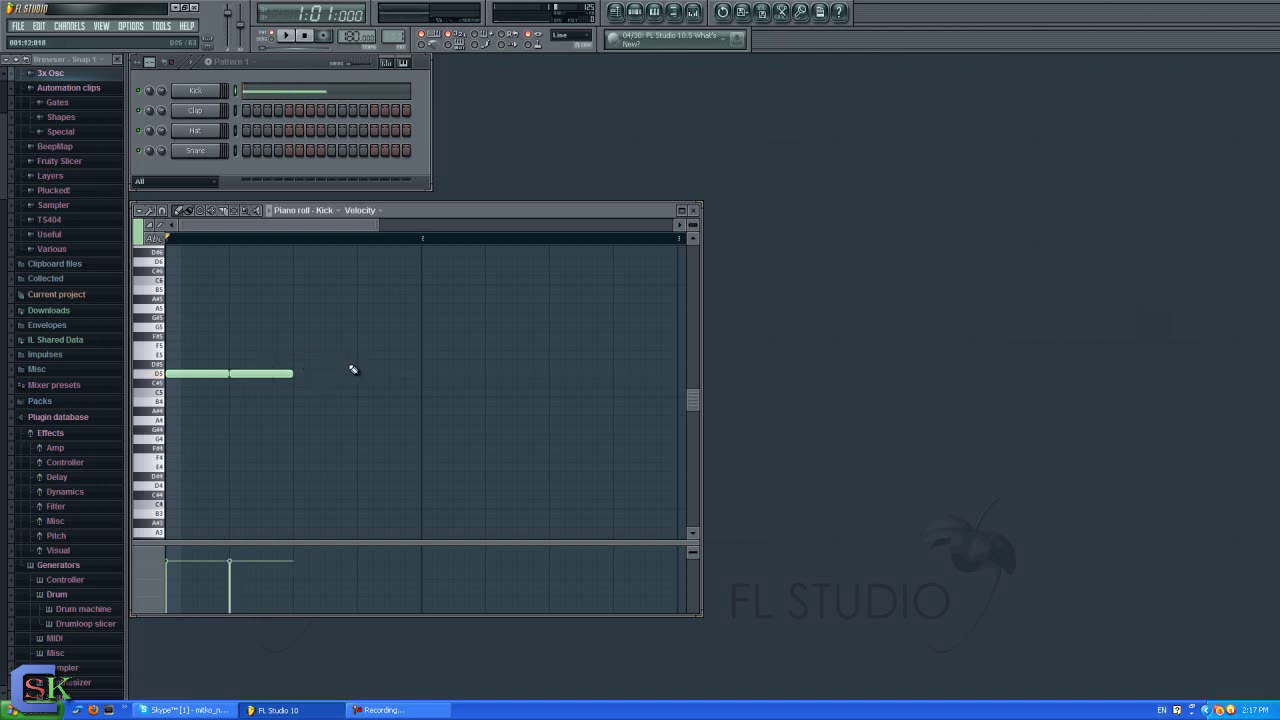
pyautogui.click(305, 376)
pyautogui.click(366, 375)
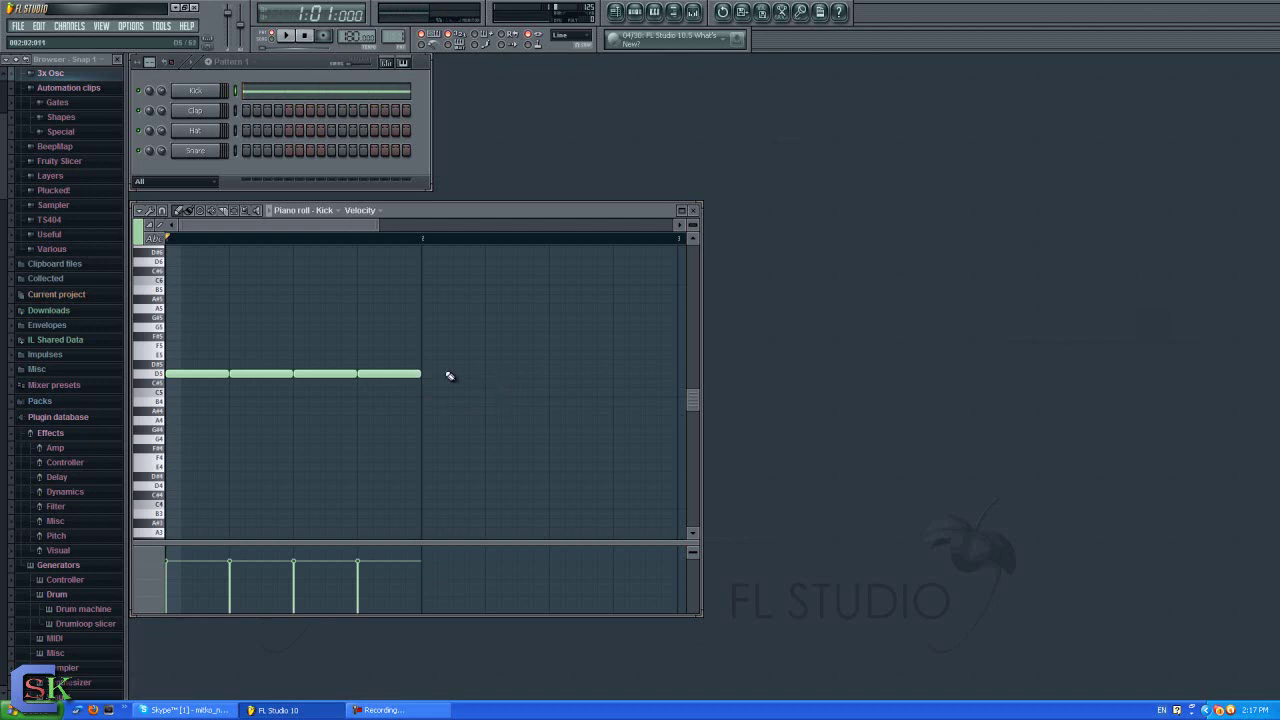
# Step: Add three consecutive one-beat D5 kick notes starting midway through bar 2's second beat and close the piano roll
pyautogui.click(519, 376)
pyautogui.click(608, 374)
pyautogui.click(649, 373)
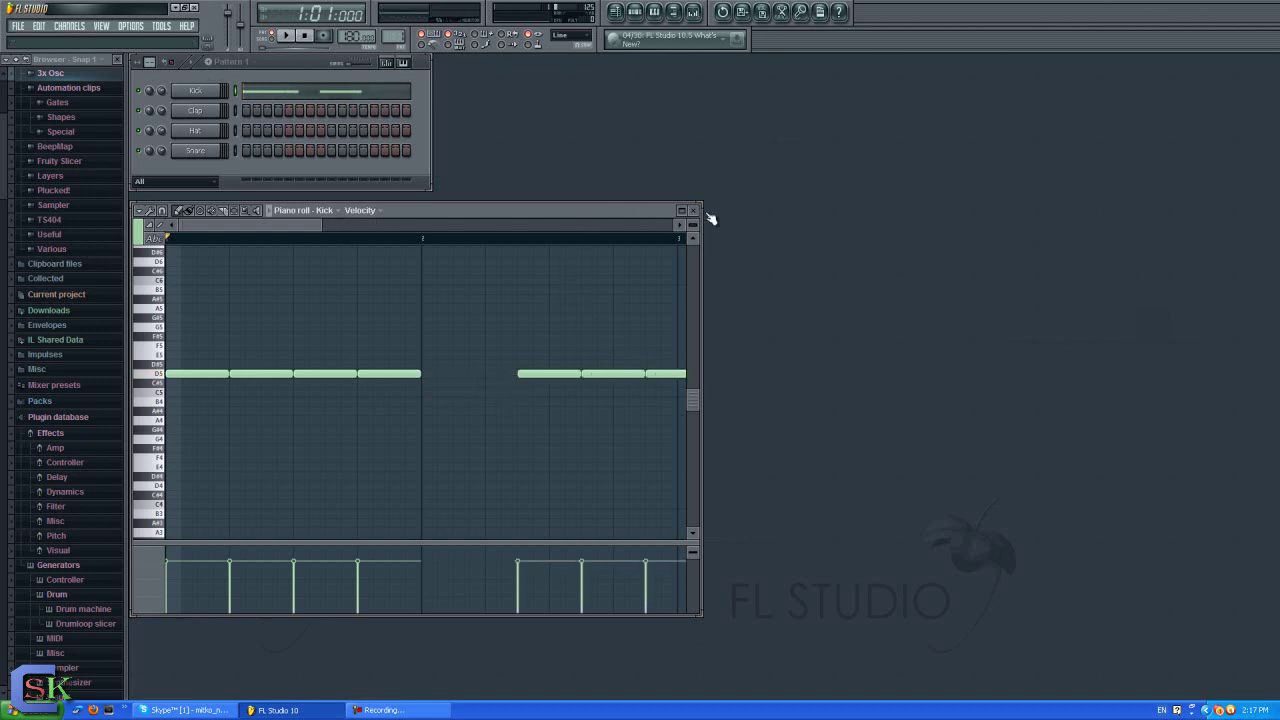
pyautogui.click(693, 210)
# Step: Audition the kick pattern, try a clap on step 7, remove it again and stop playback
pyautogui.click(287, 38)
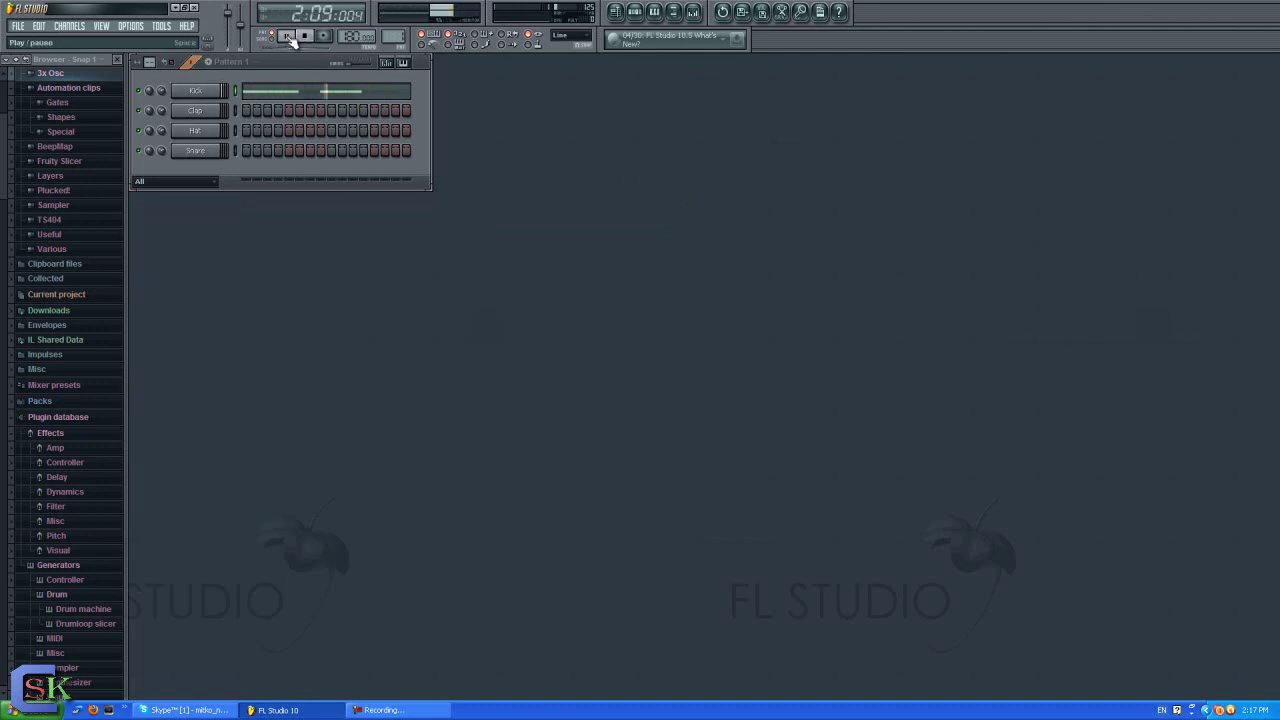
pyautogui.click(310, 110)
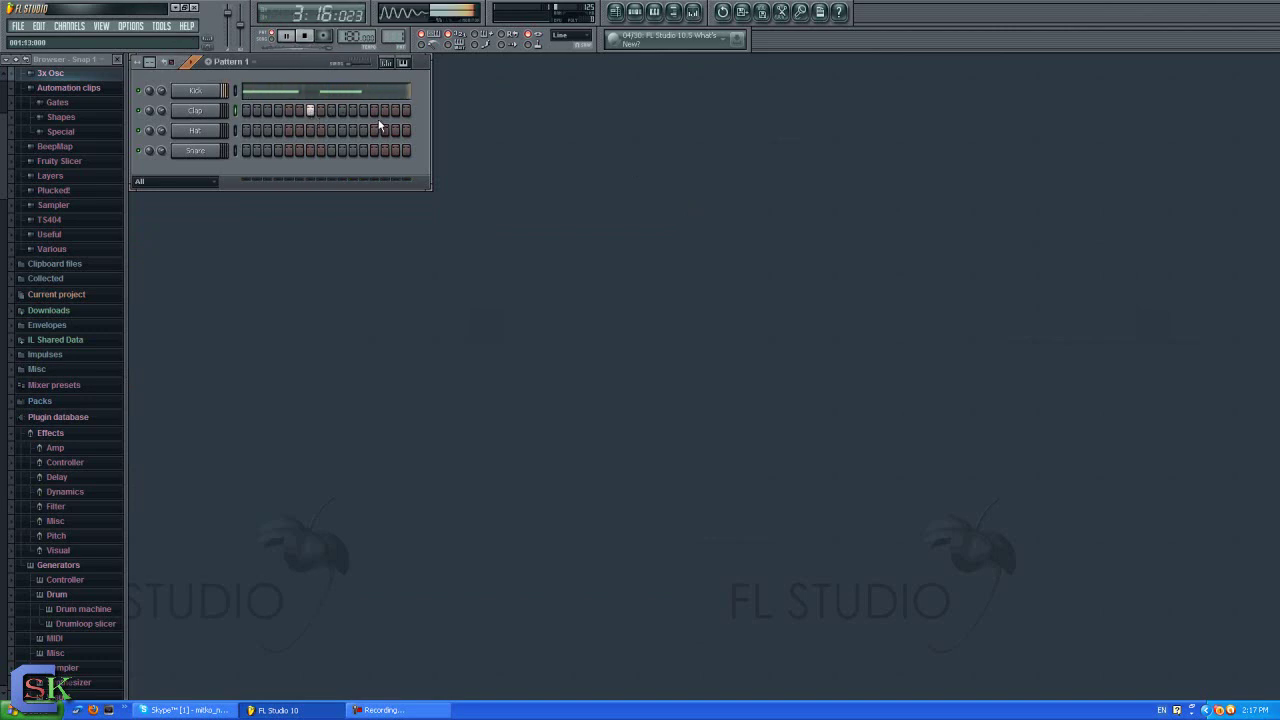
pyautogui.click(308, 111)
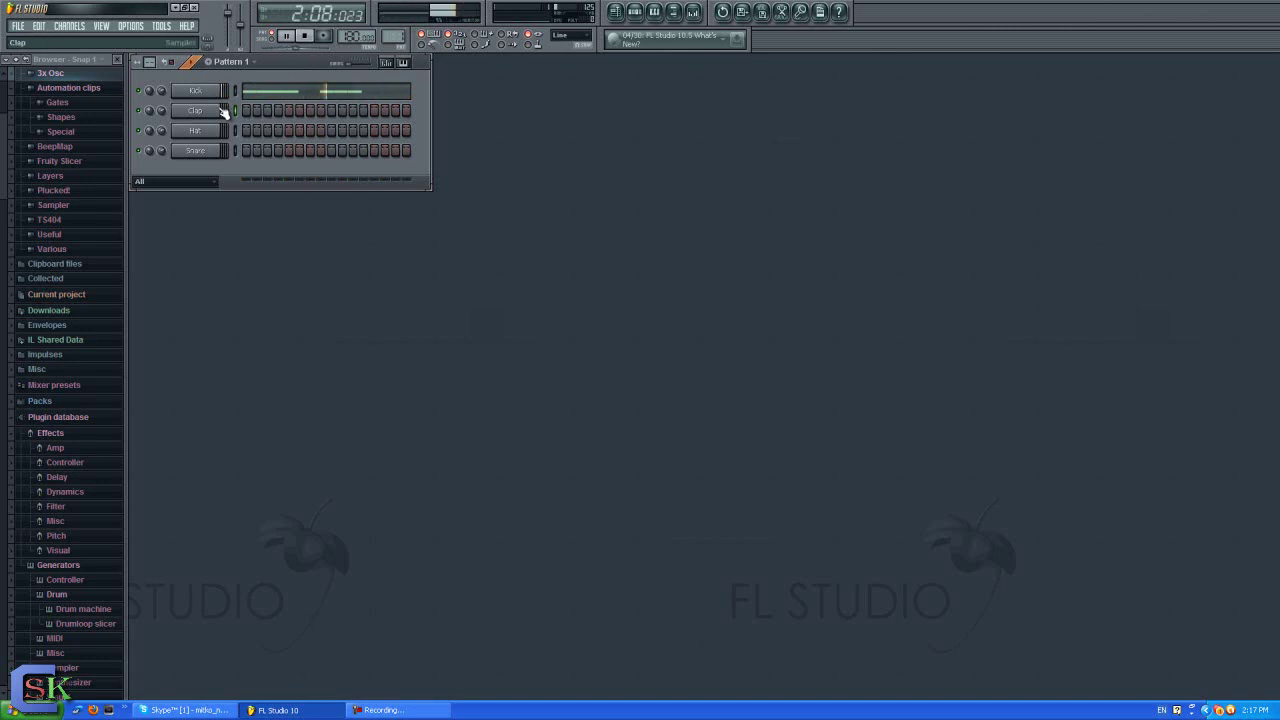
pyautogui.press('space')
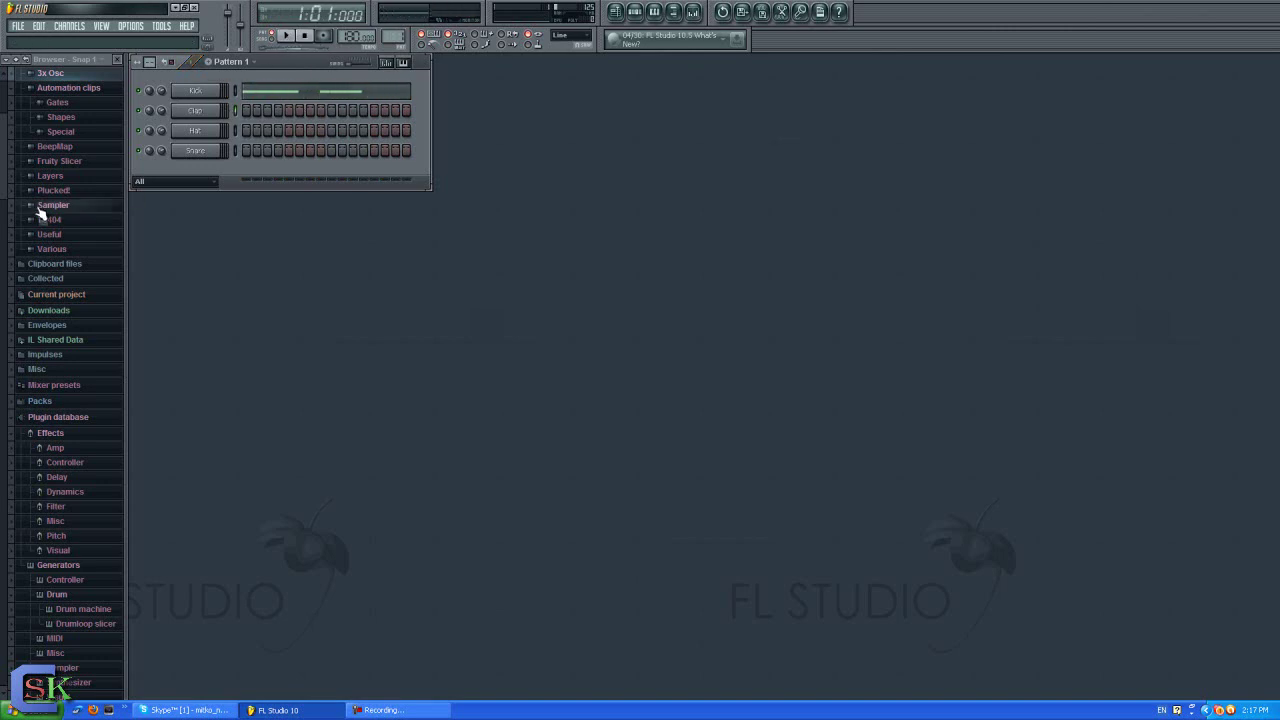